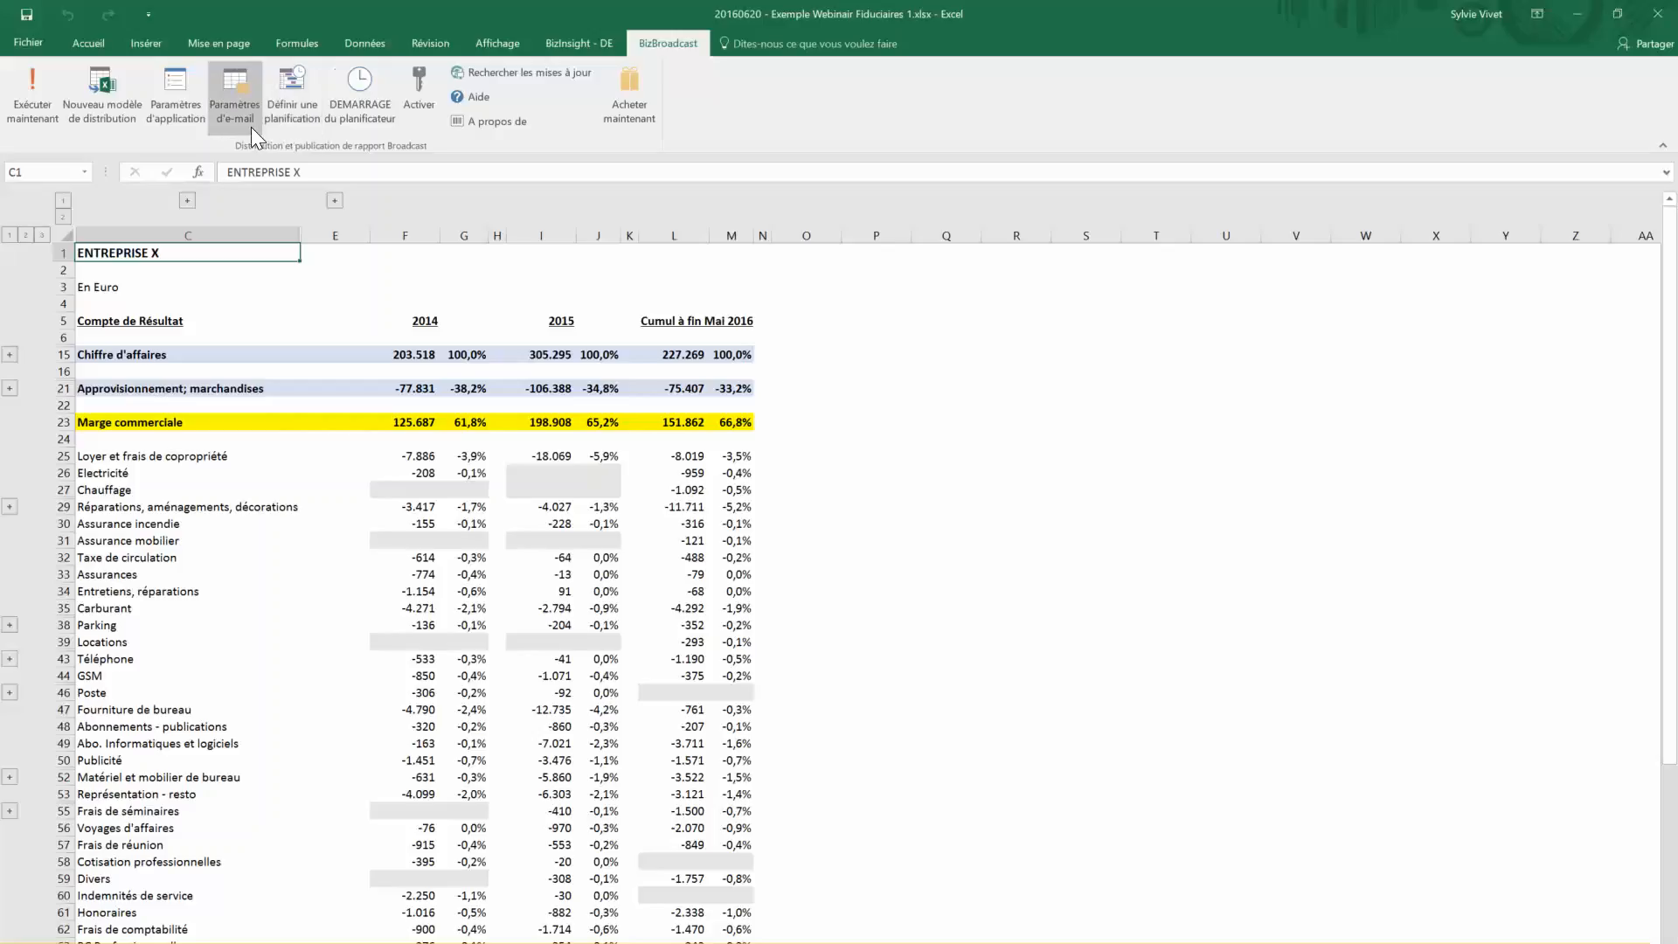
# Create a new BizBroadcast distribution template and pick PDF as the first row's render format
pyautogui.click(97, 113)
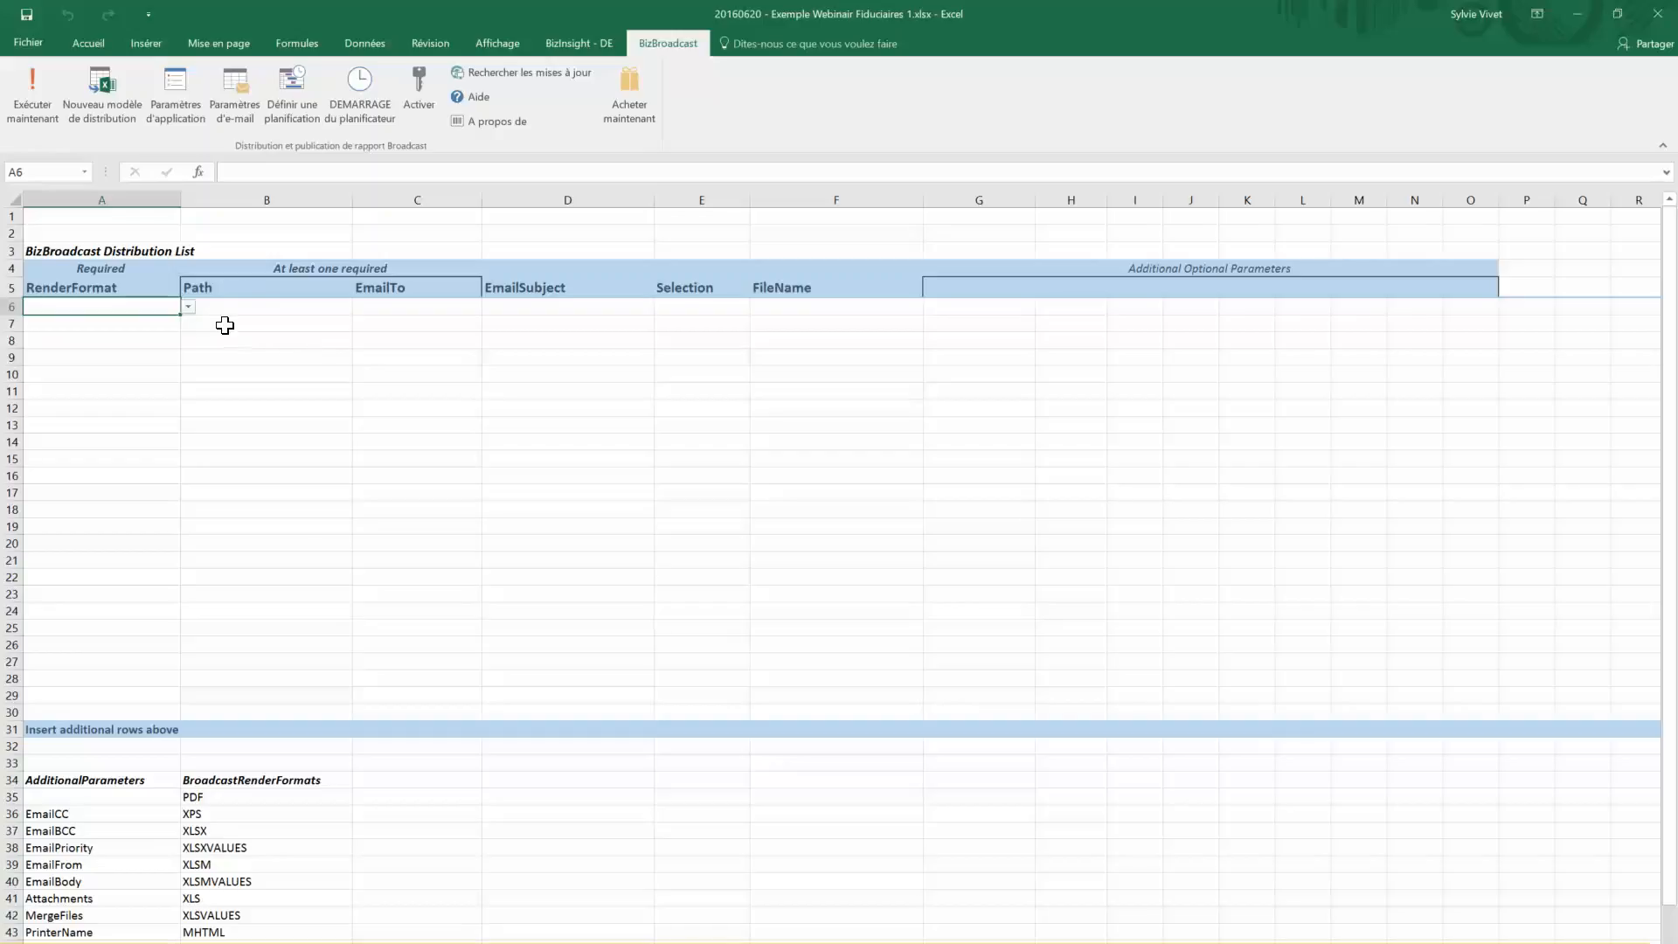
pyautogui.click(183, 306)
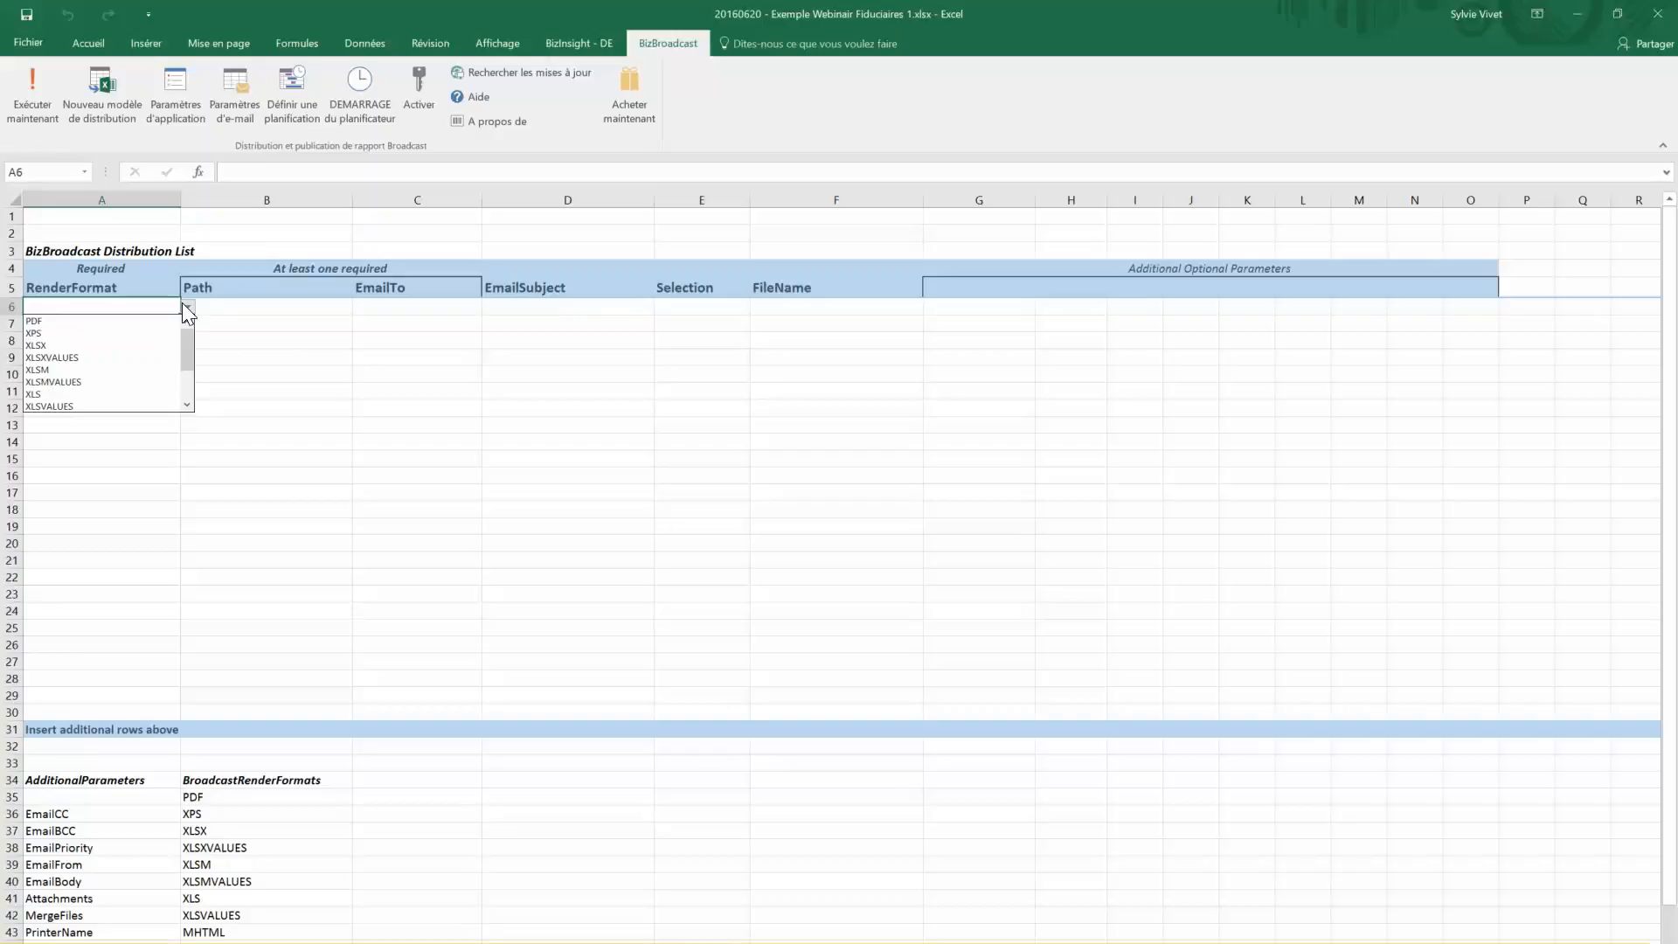
pyautogui.moveTo(190, 344)
pyautogui.mouseDown()
pyautogui.moveTo(188, 370)
pyautogui.moveTo(191, 334)
pyautogui.mouseUp()
pyautogui.moveTo(189, 337); pyautogui.dragTo(188, 354)
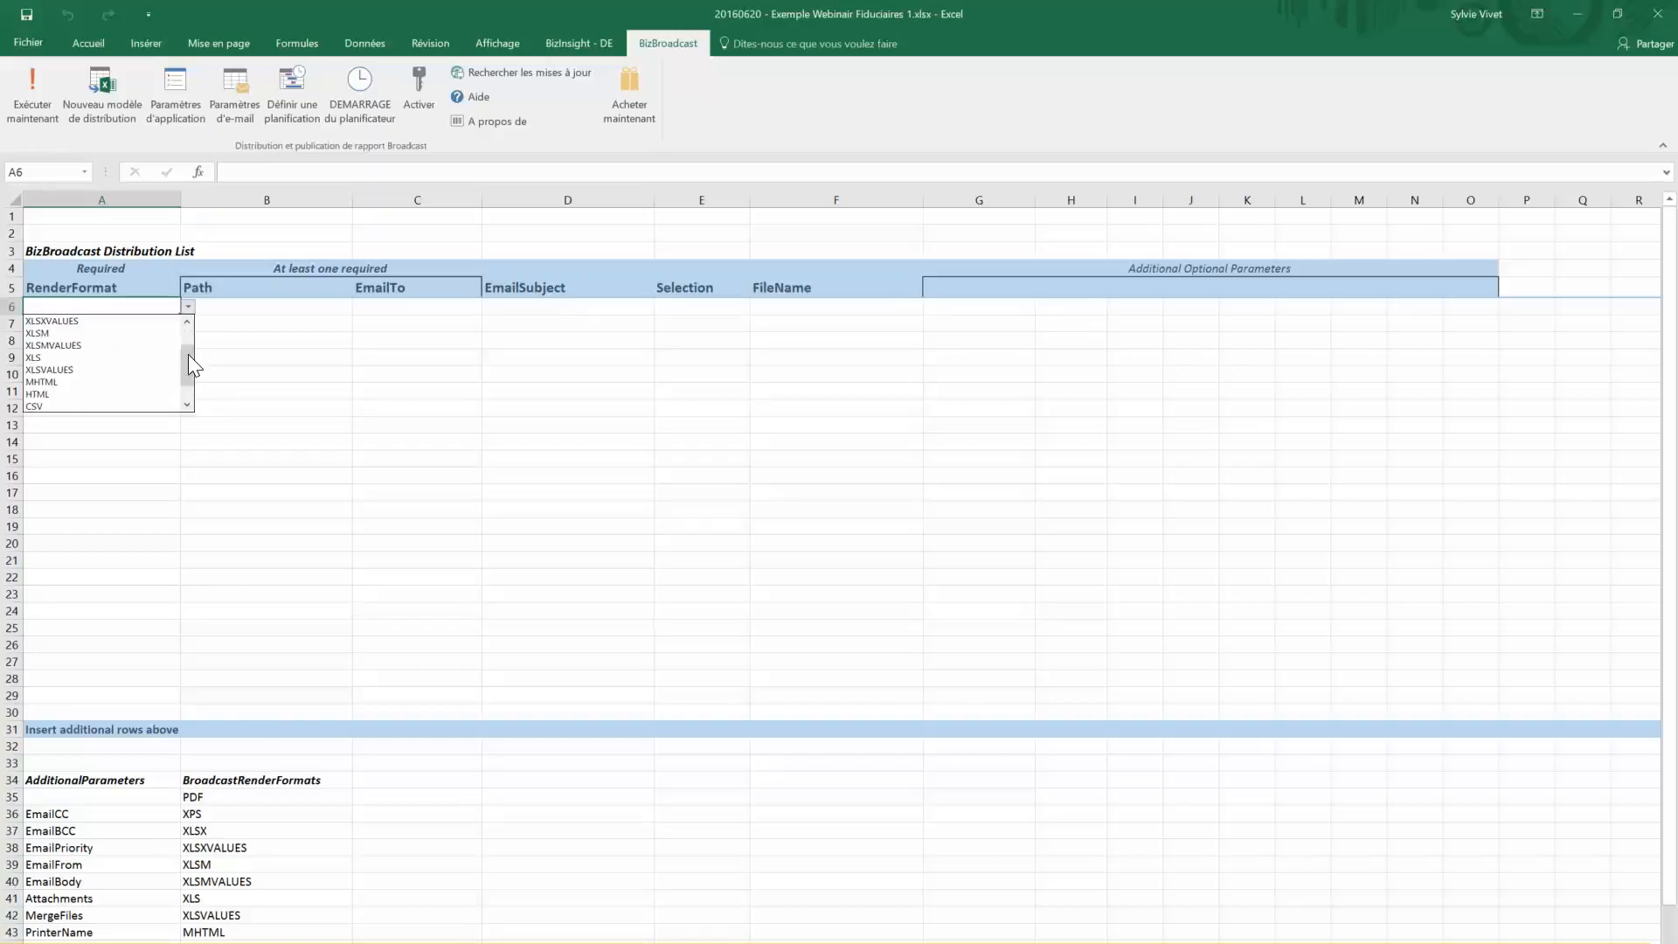
pyautogui.moveTo(186, 358); pyautogui.dragTo(188, 330)
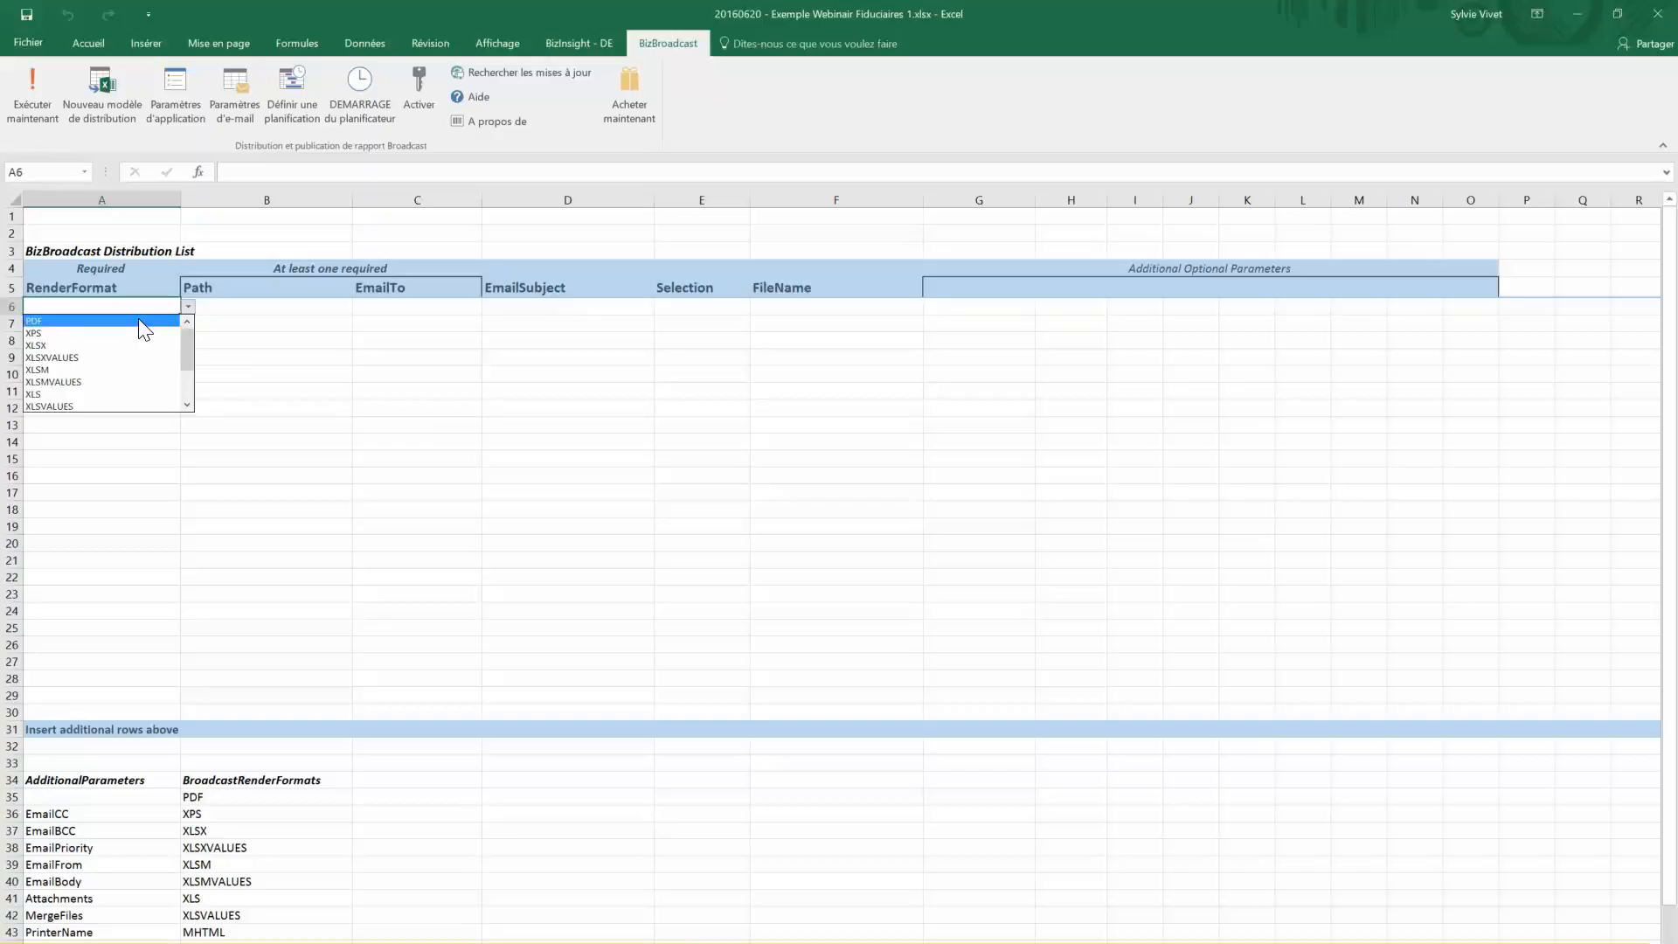
pyautogui.click(138, 320)
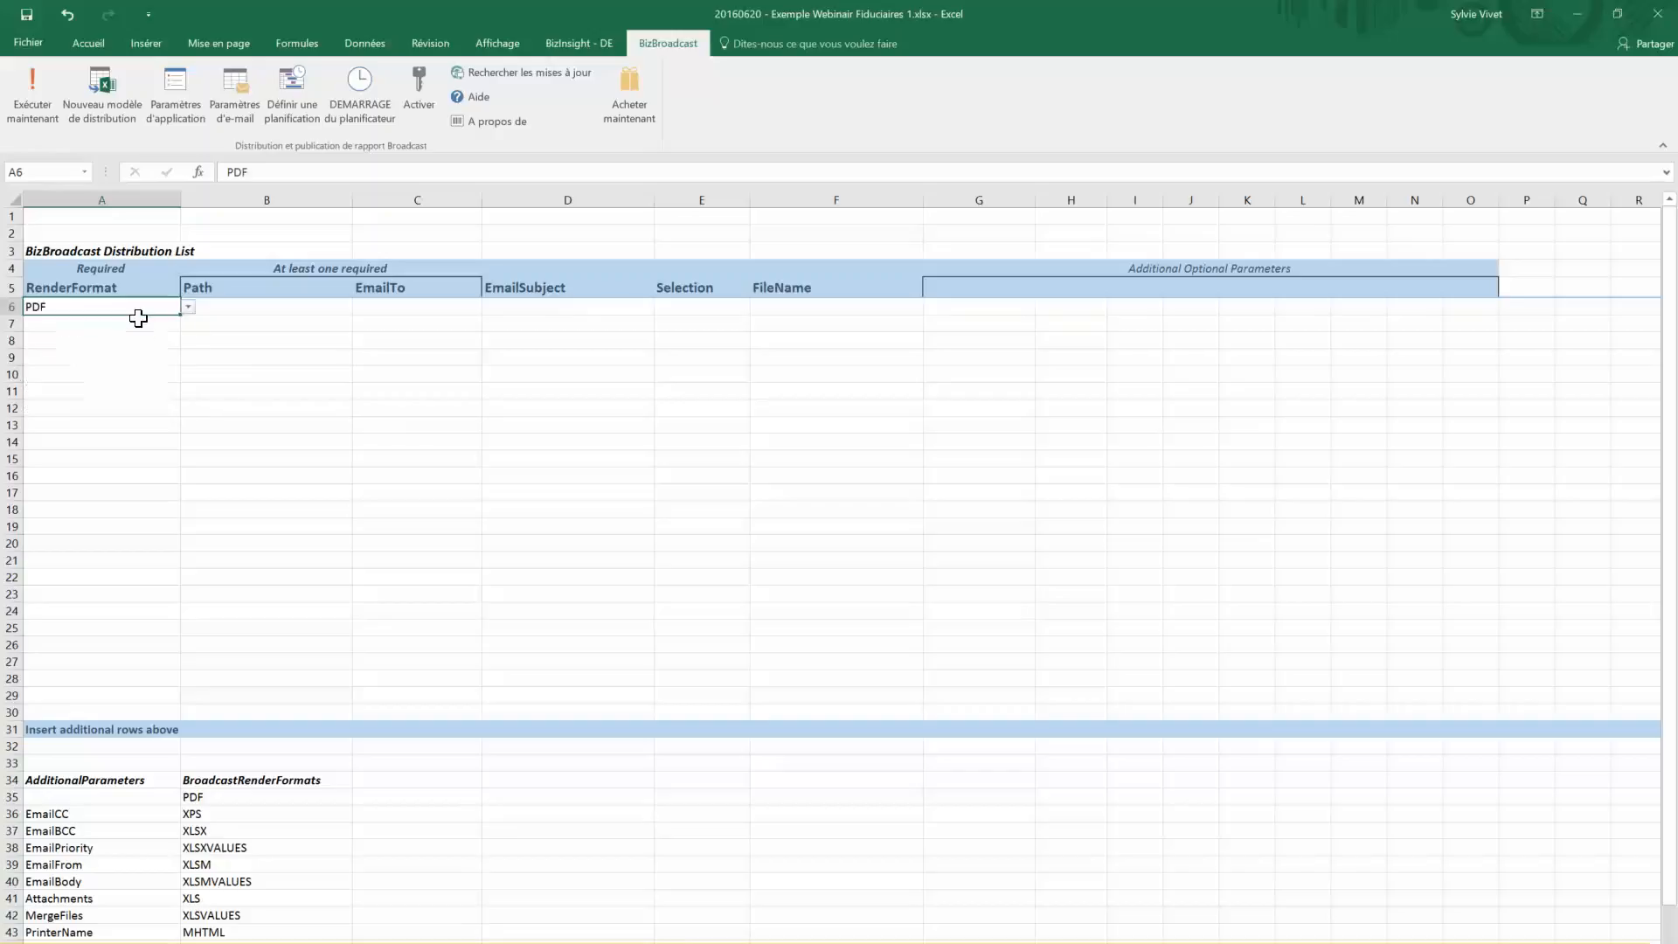
pyautogui.click(246, 309)
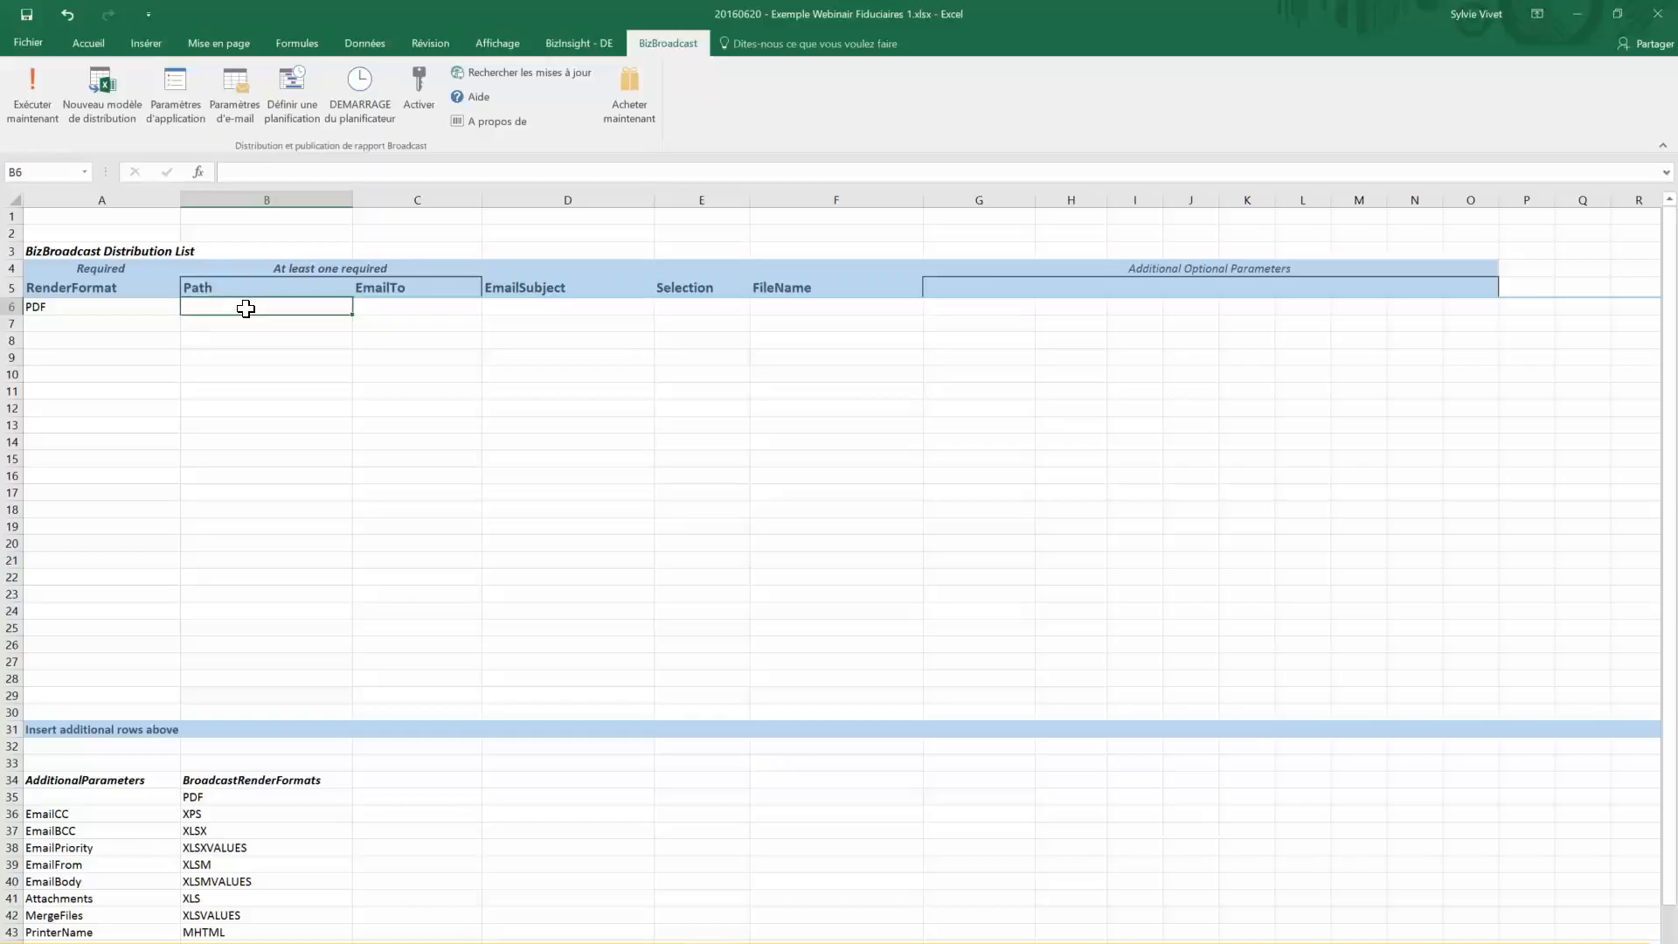
pyautogui.doubleClick(246, 308)
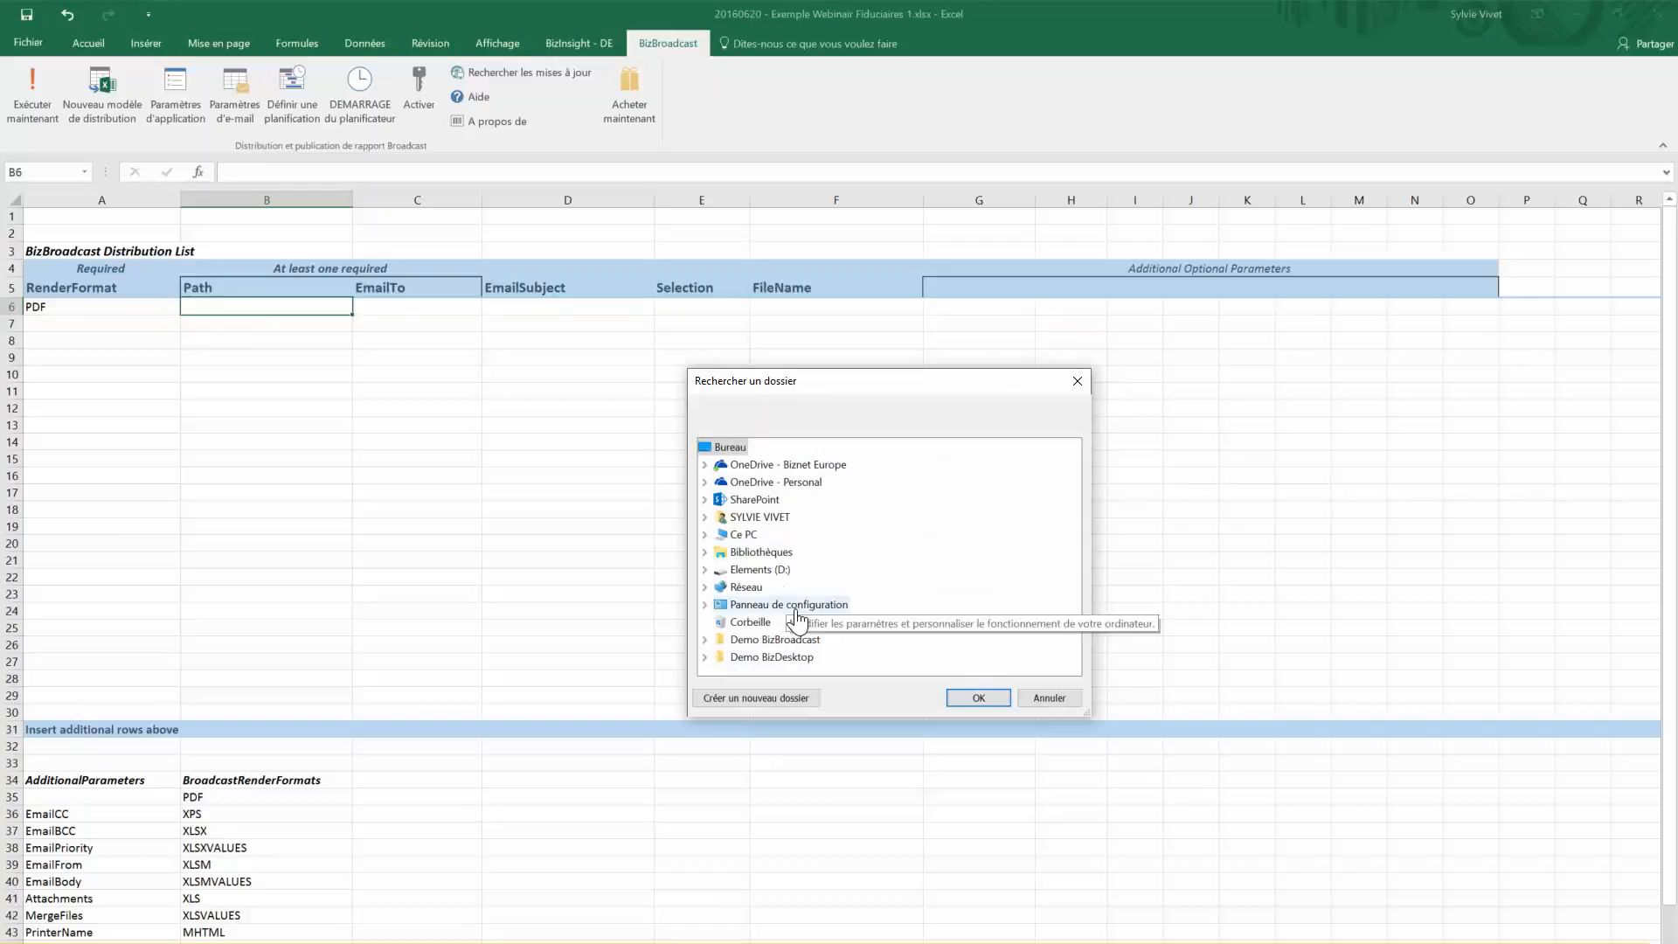
pyautogui.click(1051, 698)
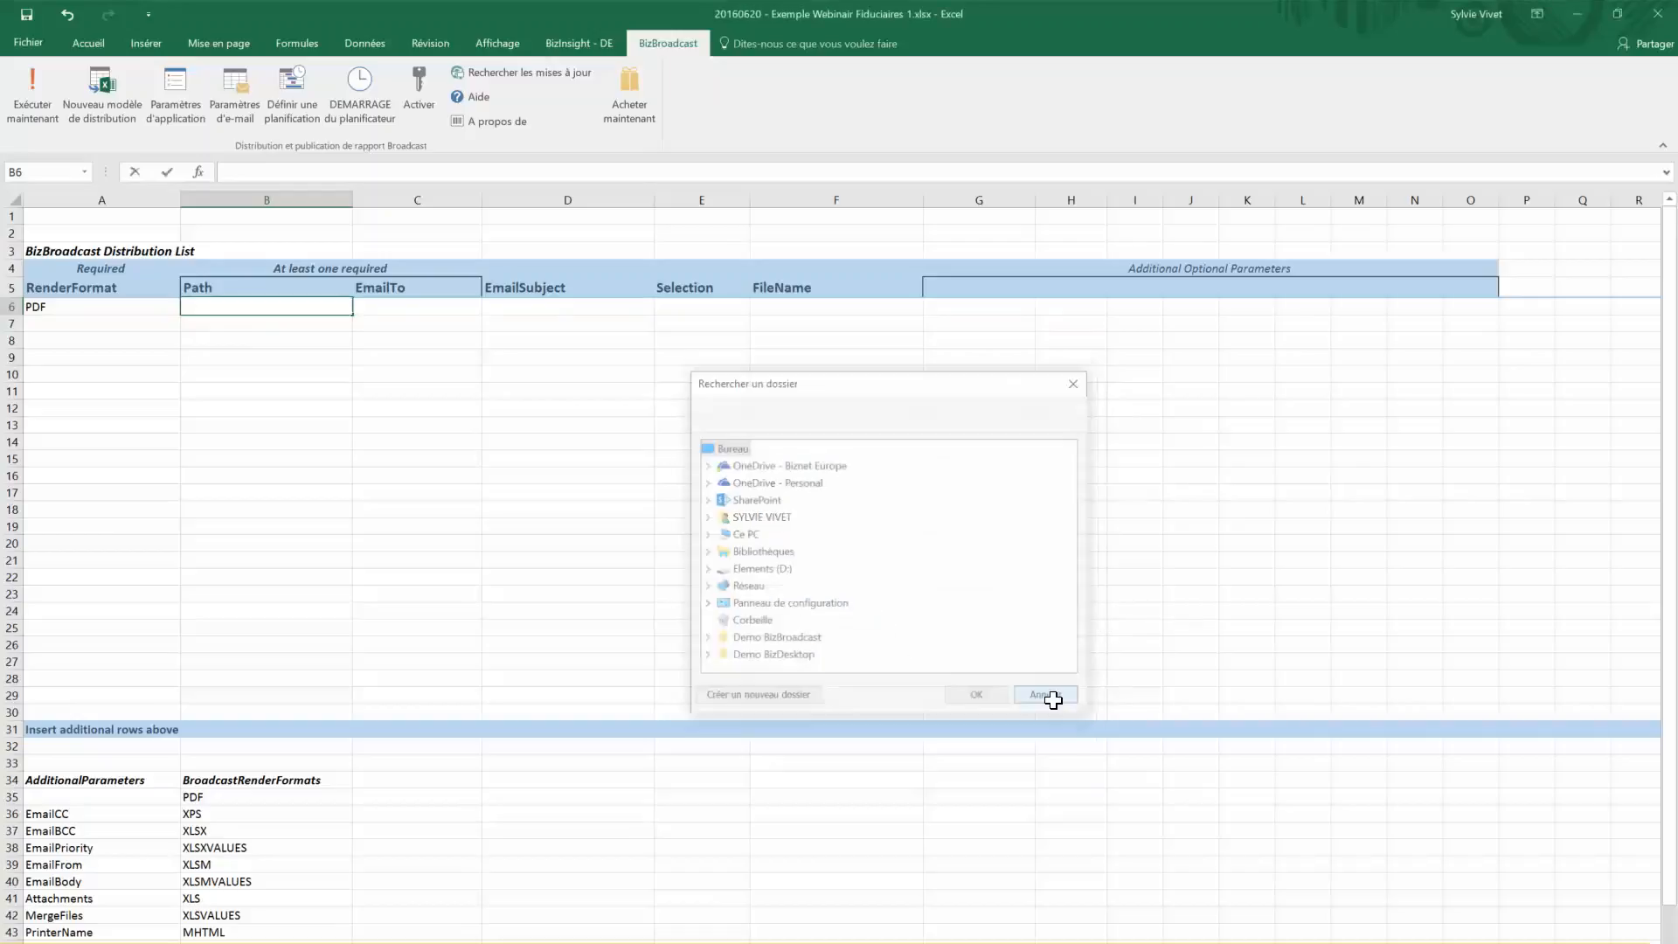
pyautogui.click(422, 308)
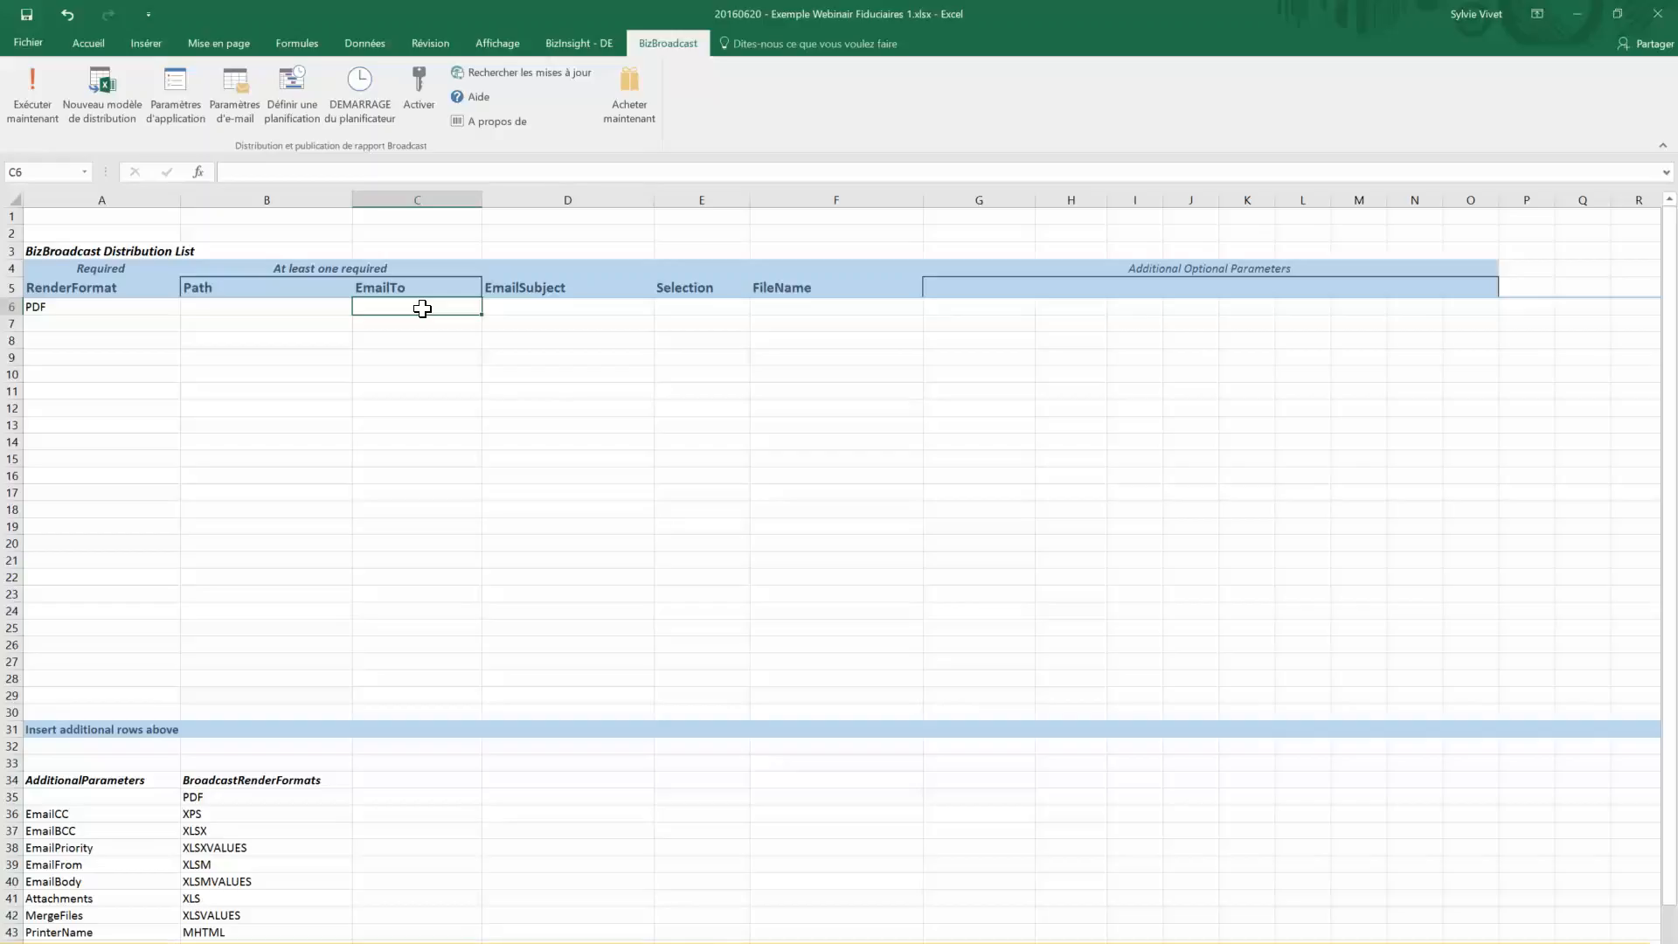
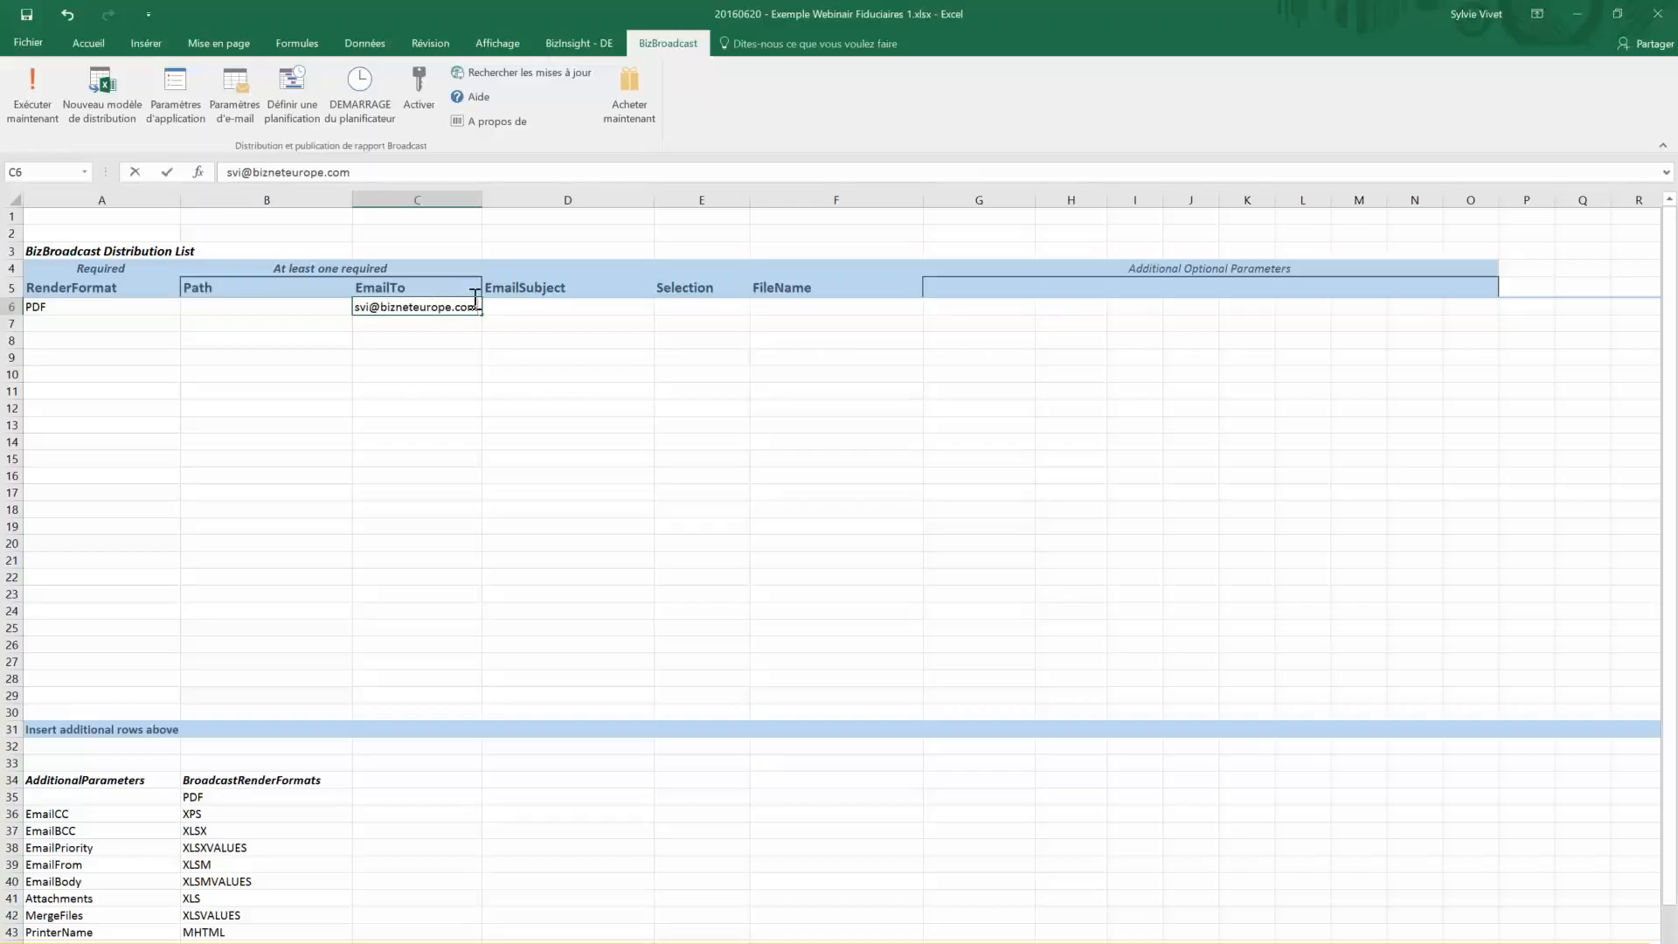
# Enter the recipient's e-mail address in EmailTo and 'Rapport de Gestion Mai 2016' as EmailSubject
pyautogui.click(509, 310)
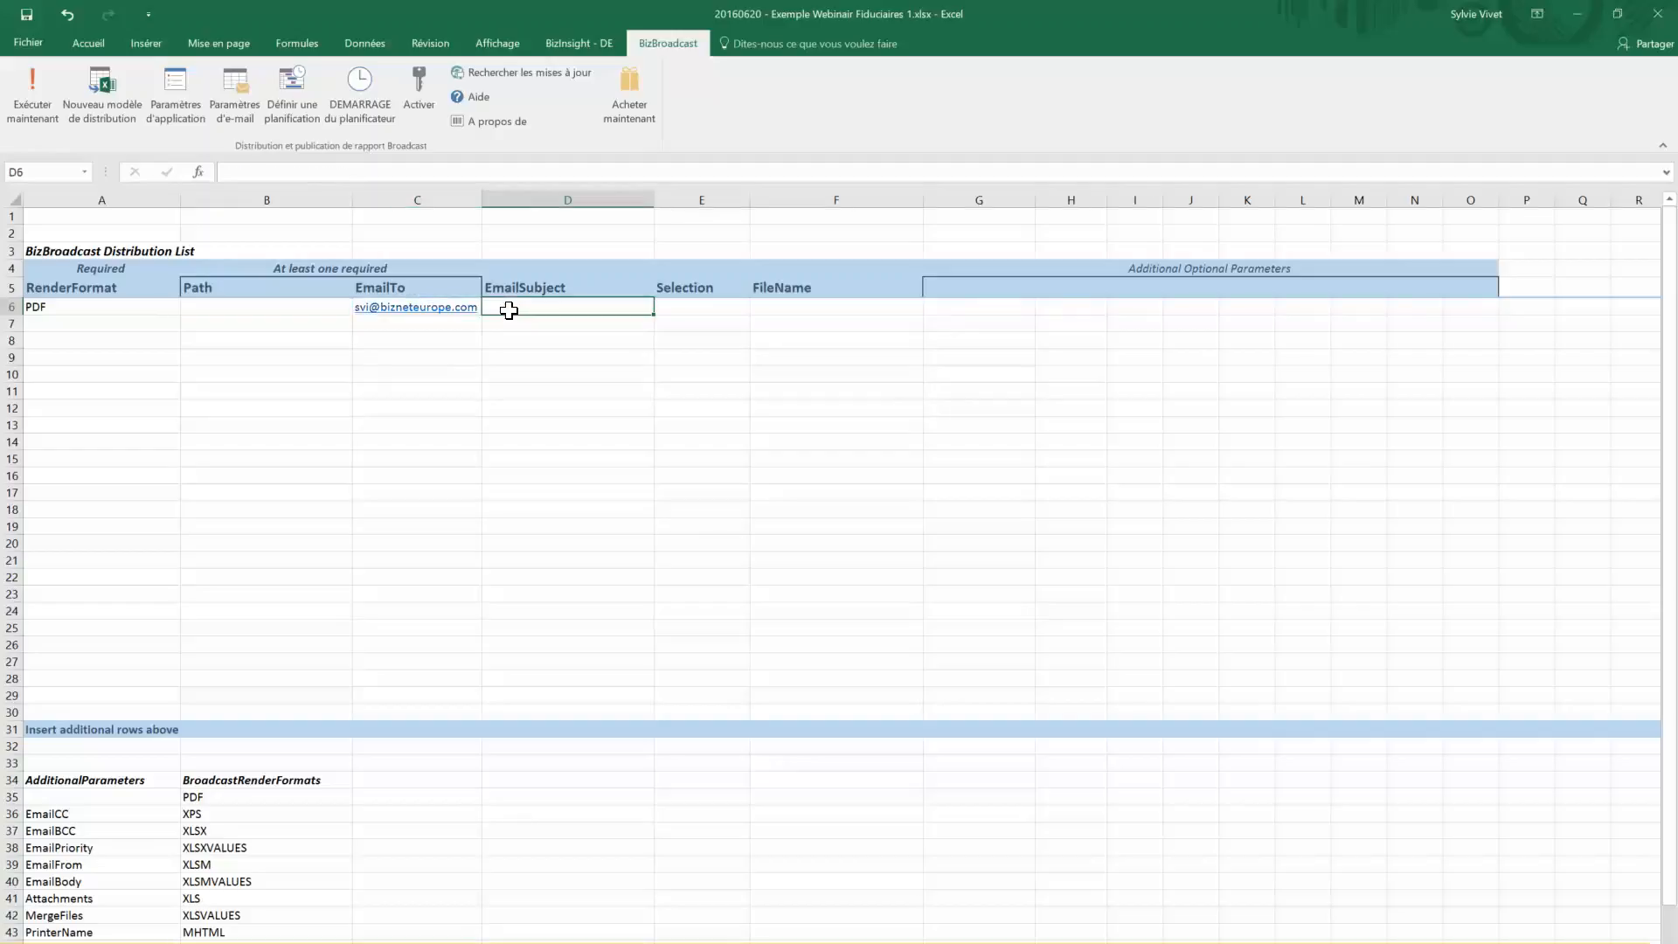
pyautogui.write('R')
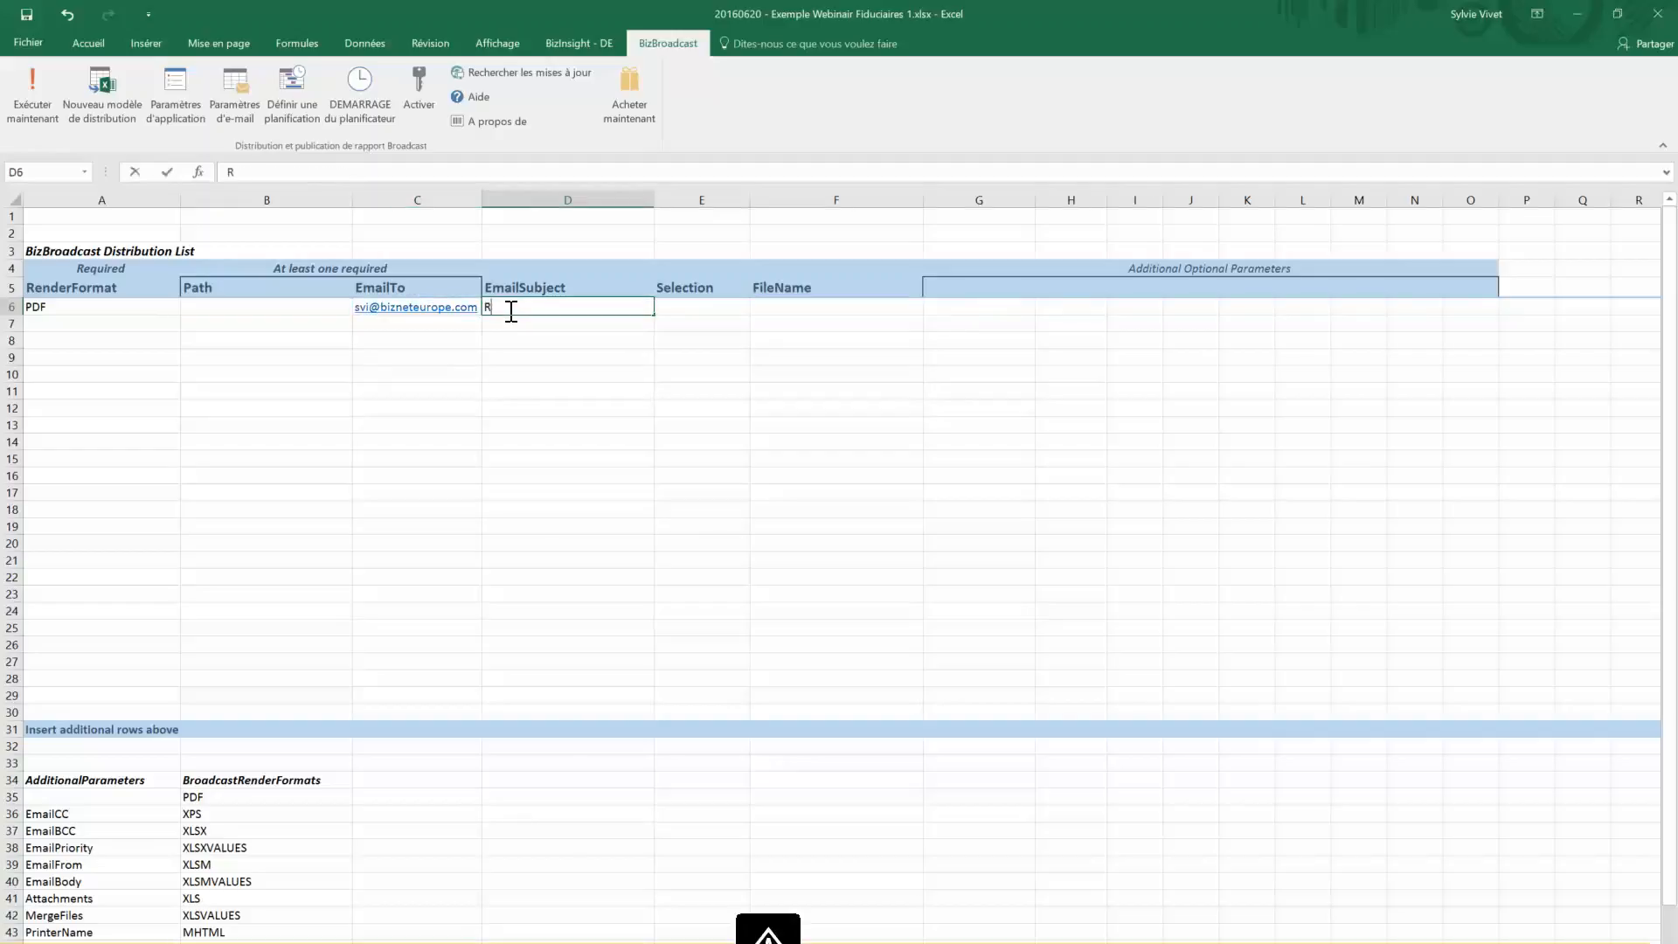
pyautogui.write('apport de Gestion M')
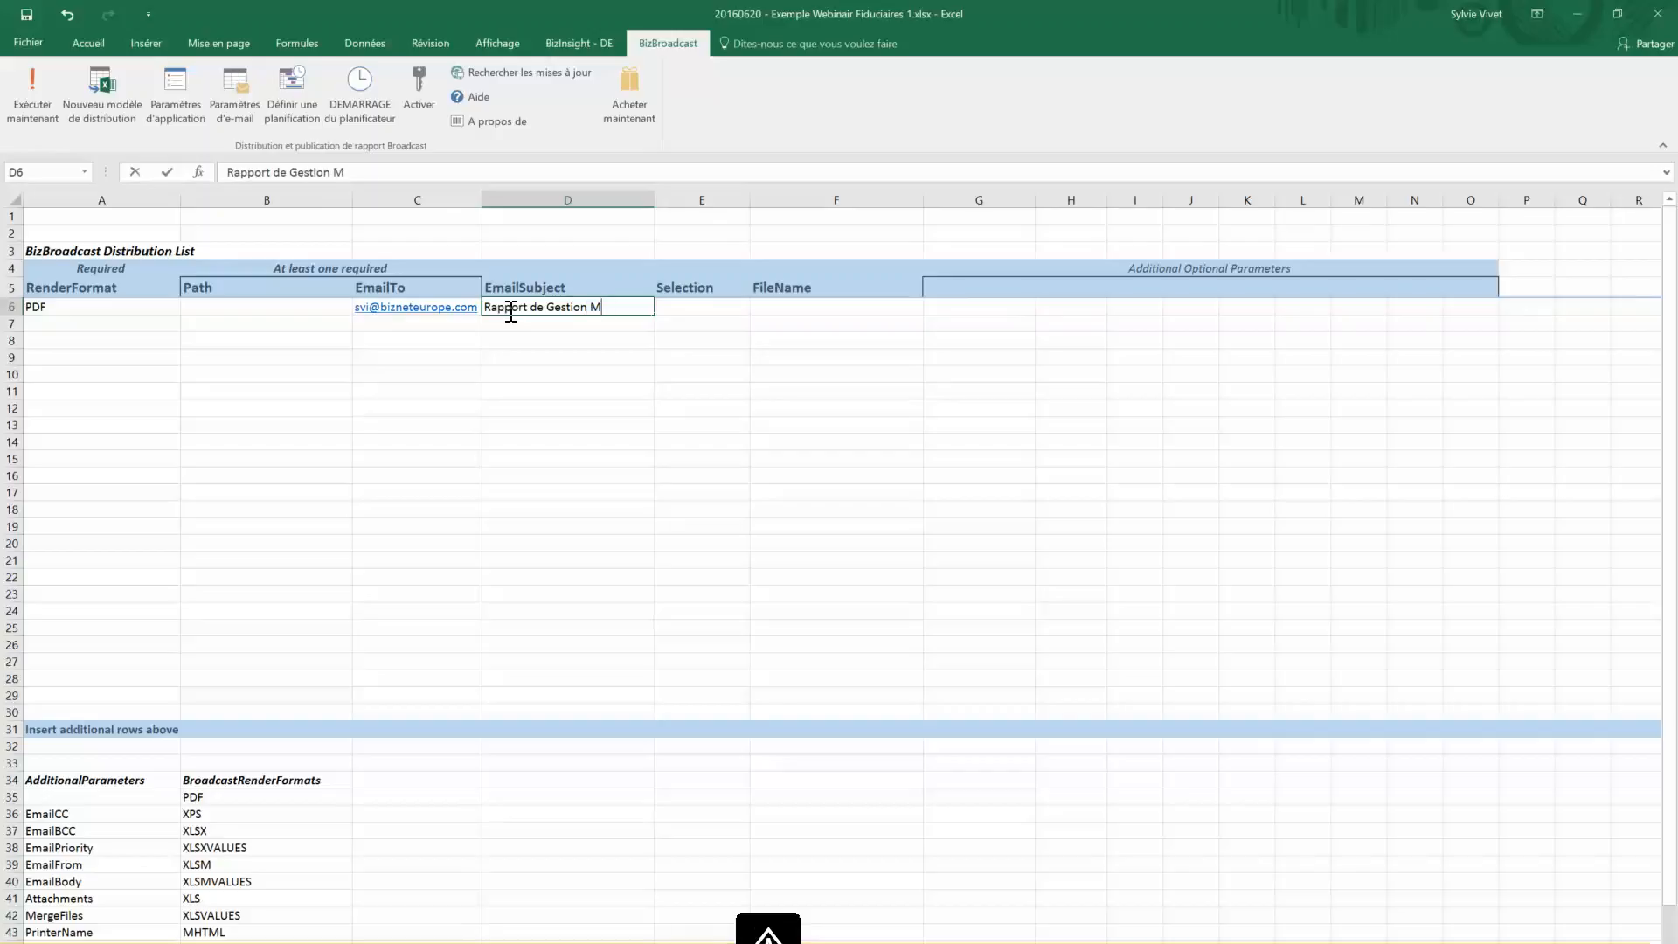
pyautogui.write('ai 2016')
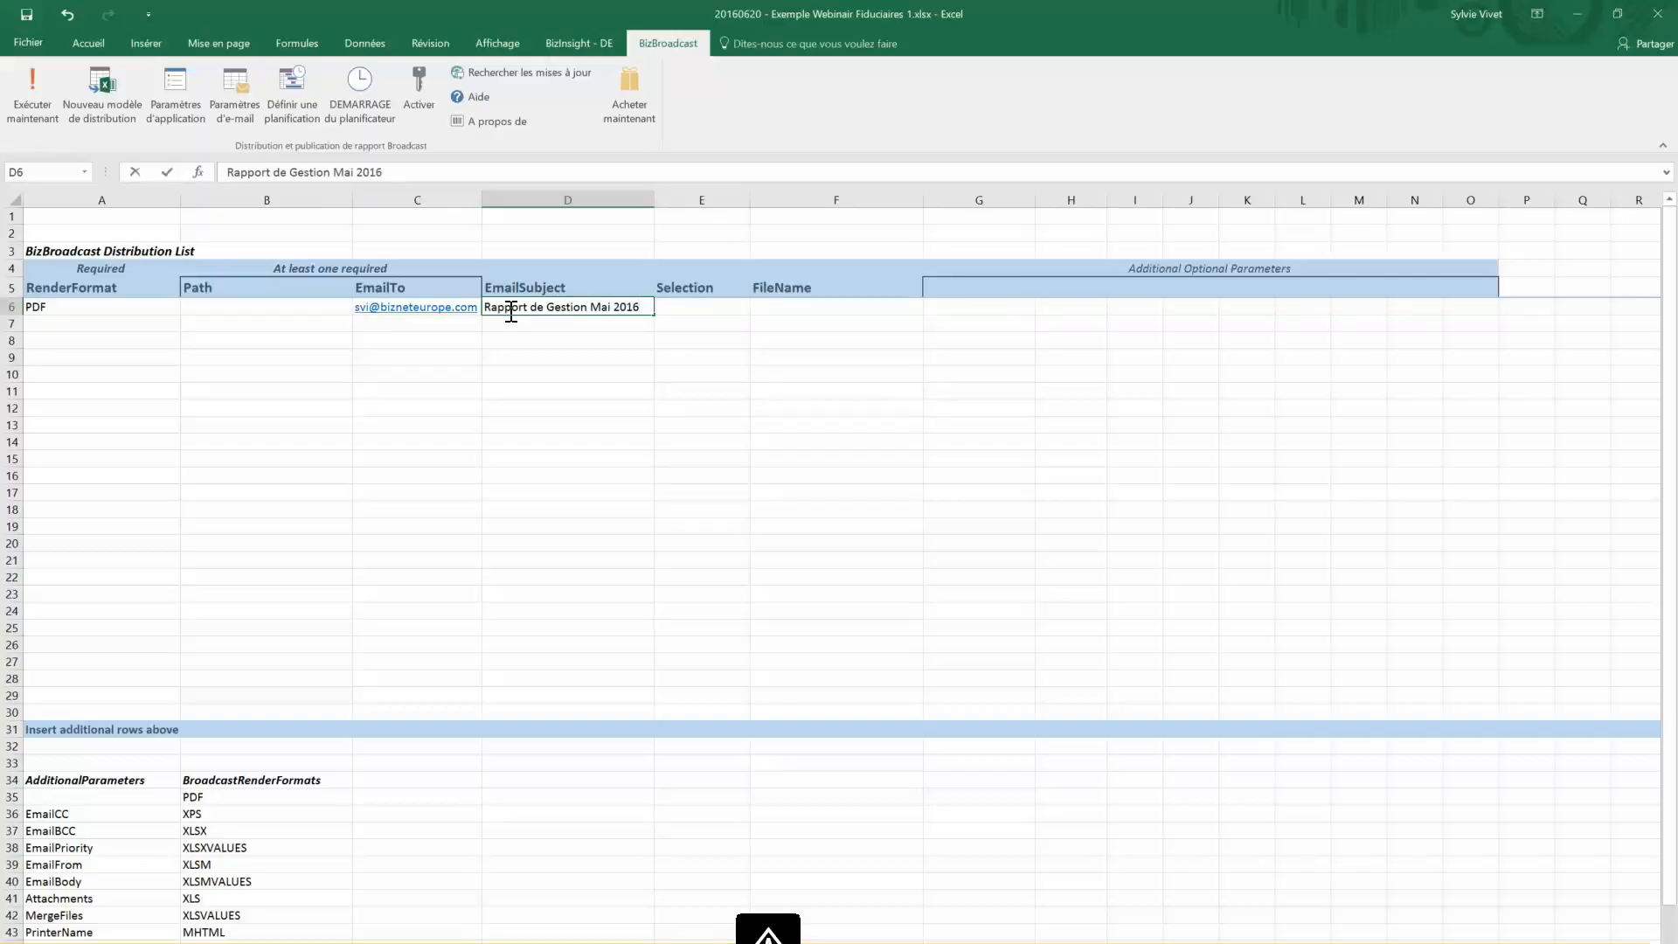
pyautogui.click(735, 311)
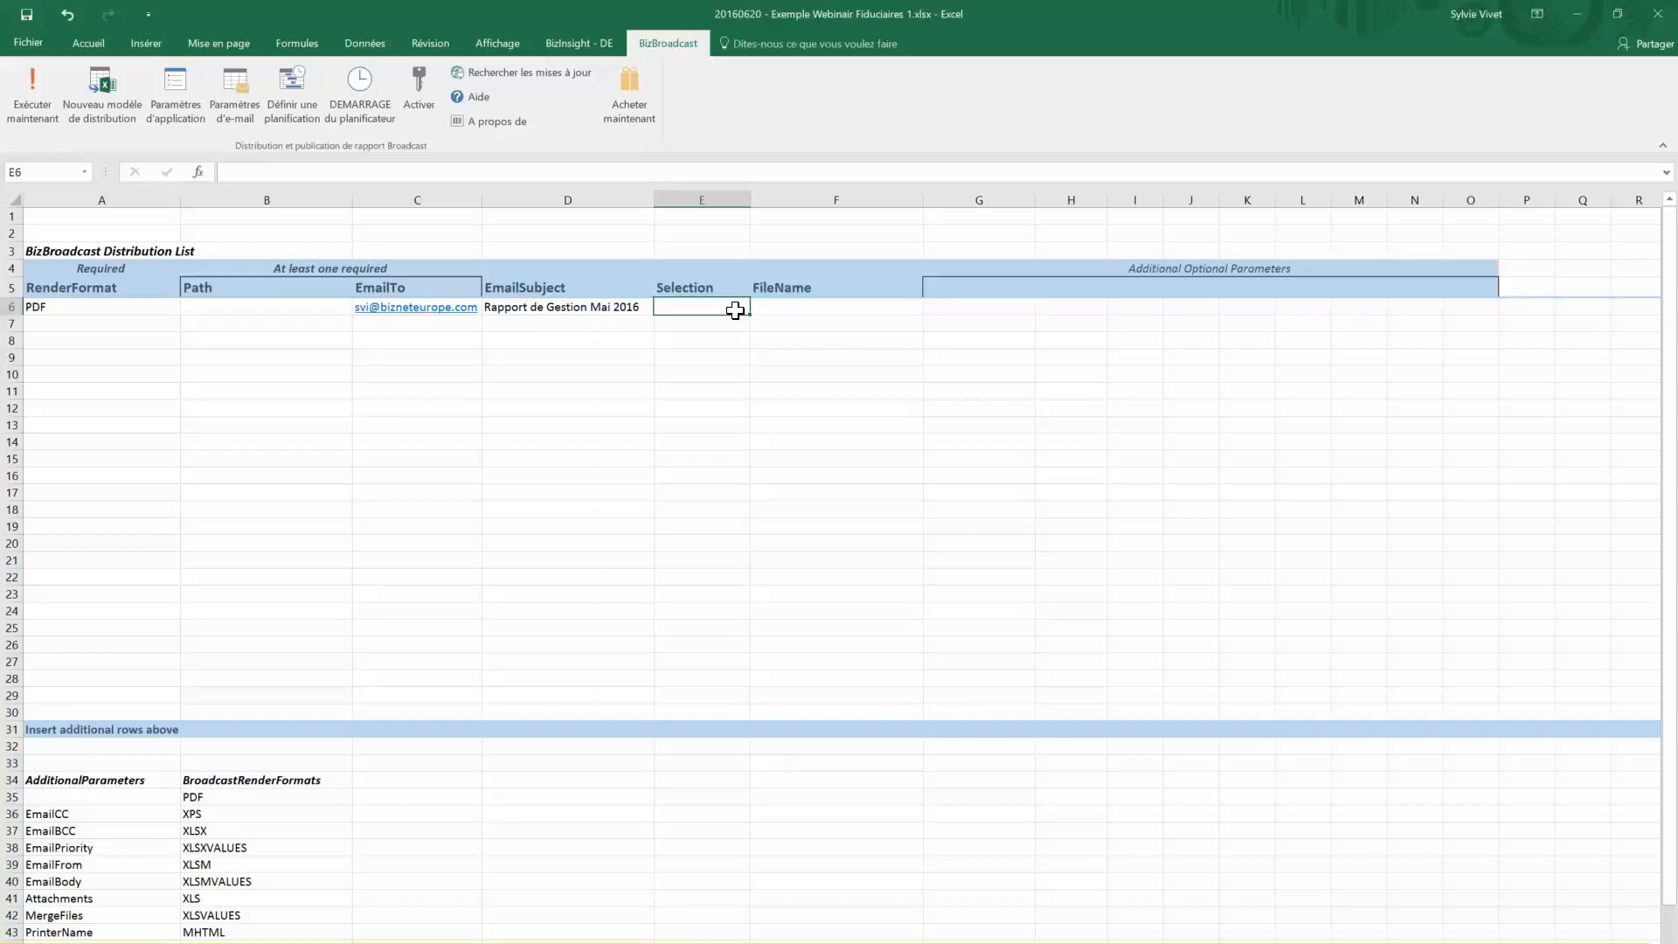
# Add the CdR worksheet to E6's Broadcast Sheet Selection and confirm it
pyautogui.doubleClick(735, 311)
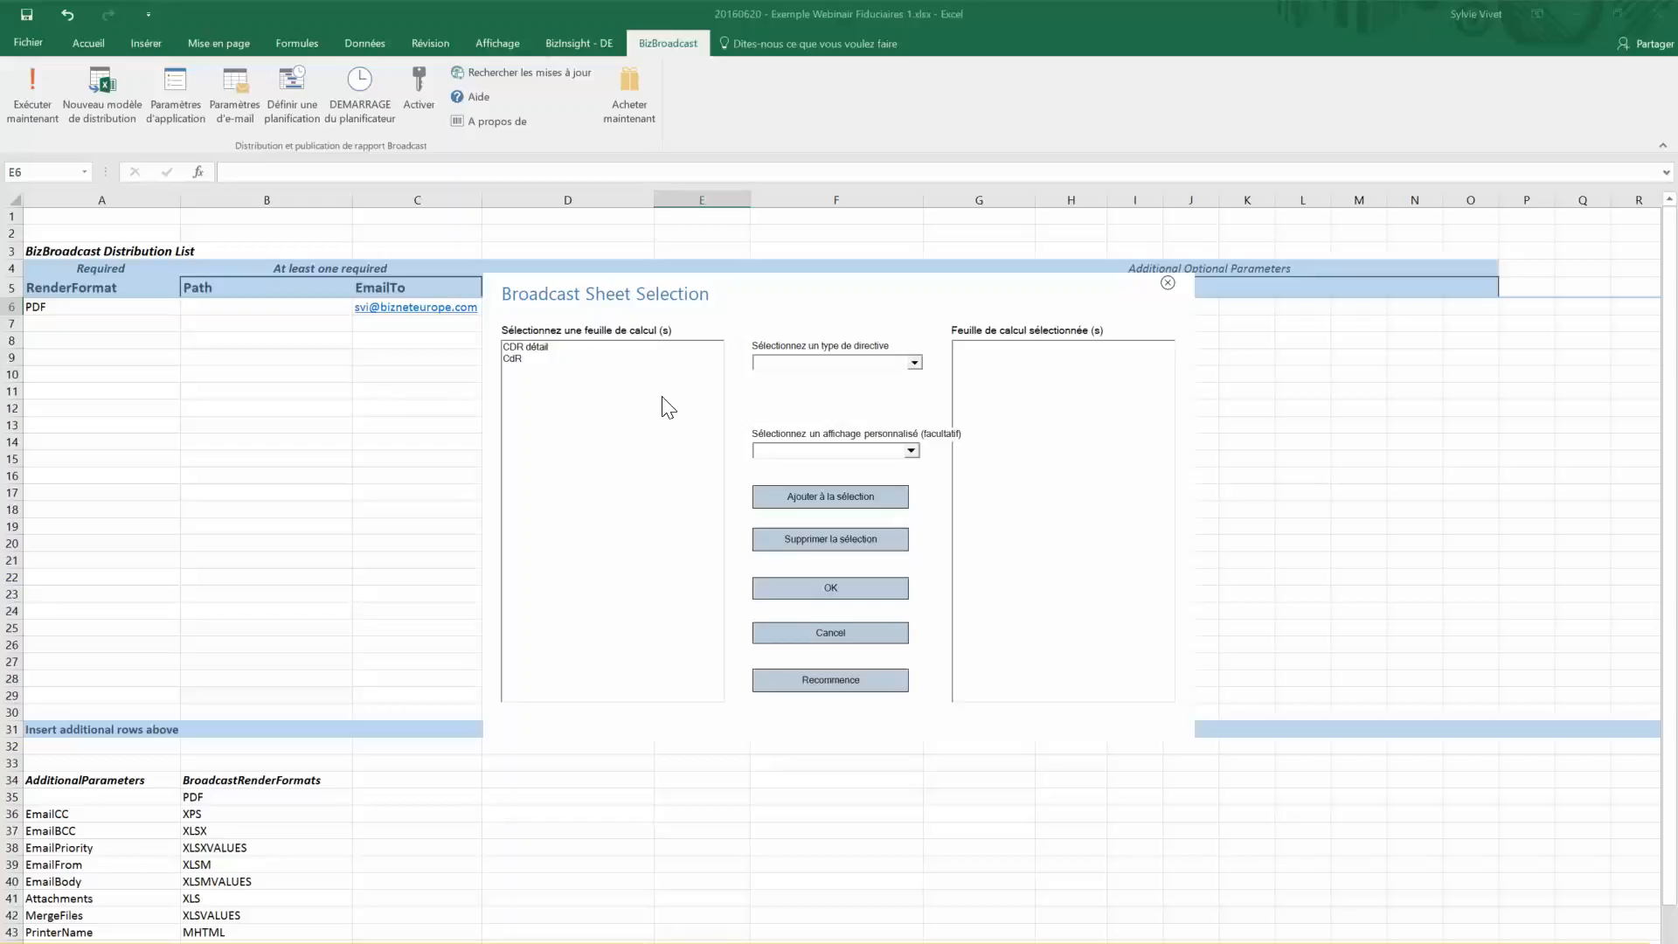
pyautogui.click(531, 360)
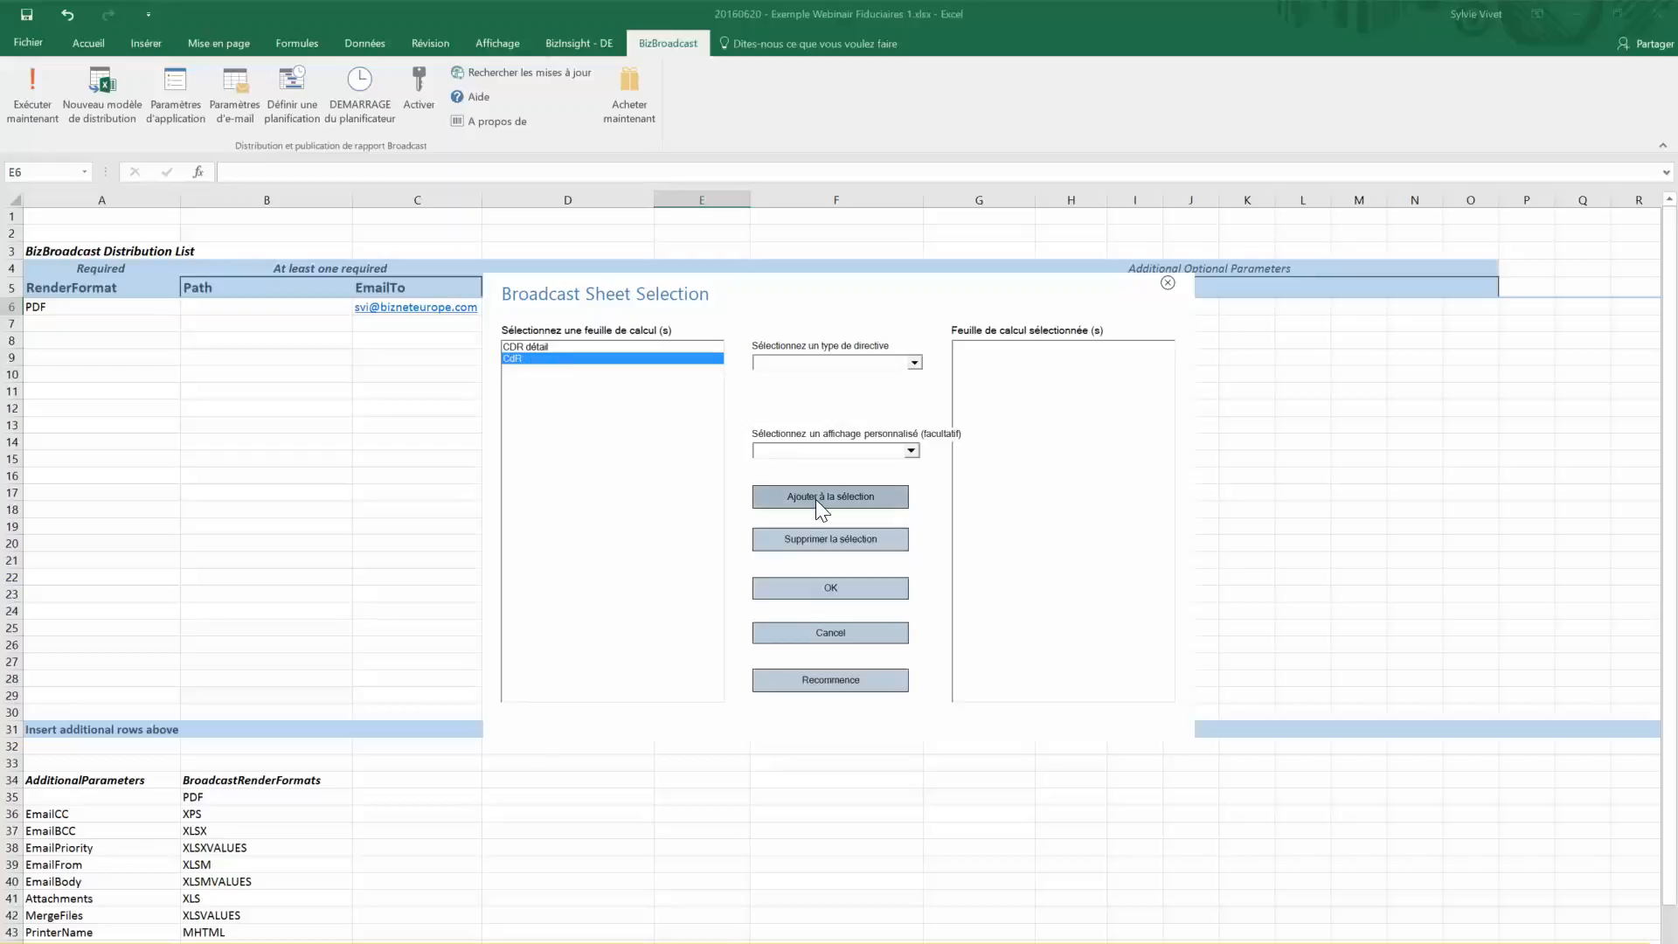
pyautogui.click(914, 363)
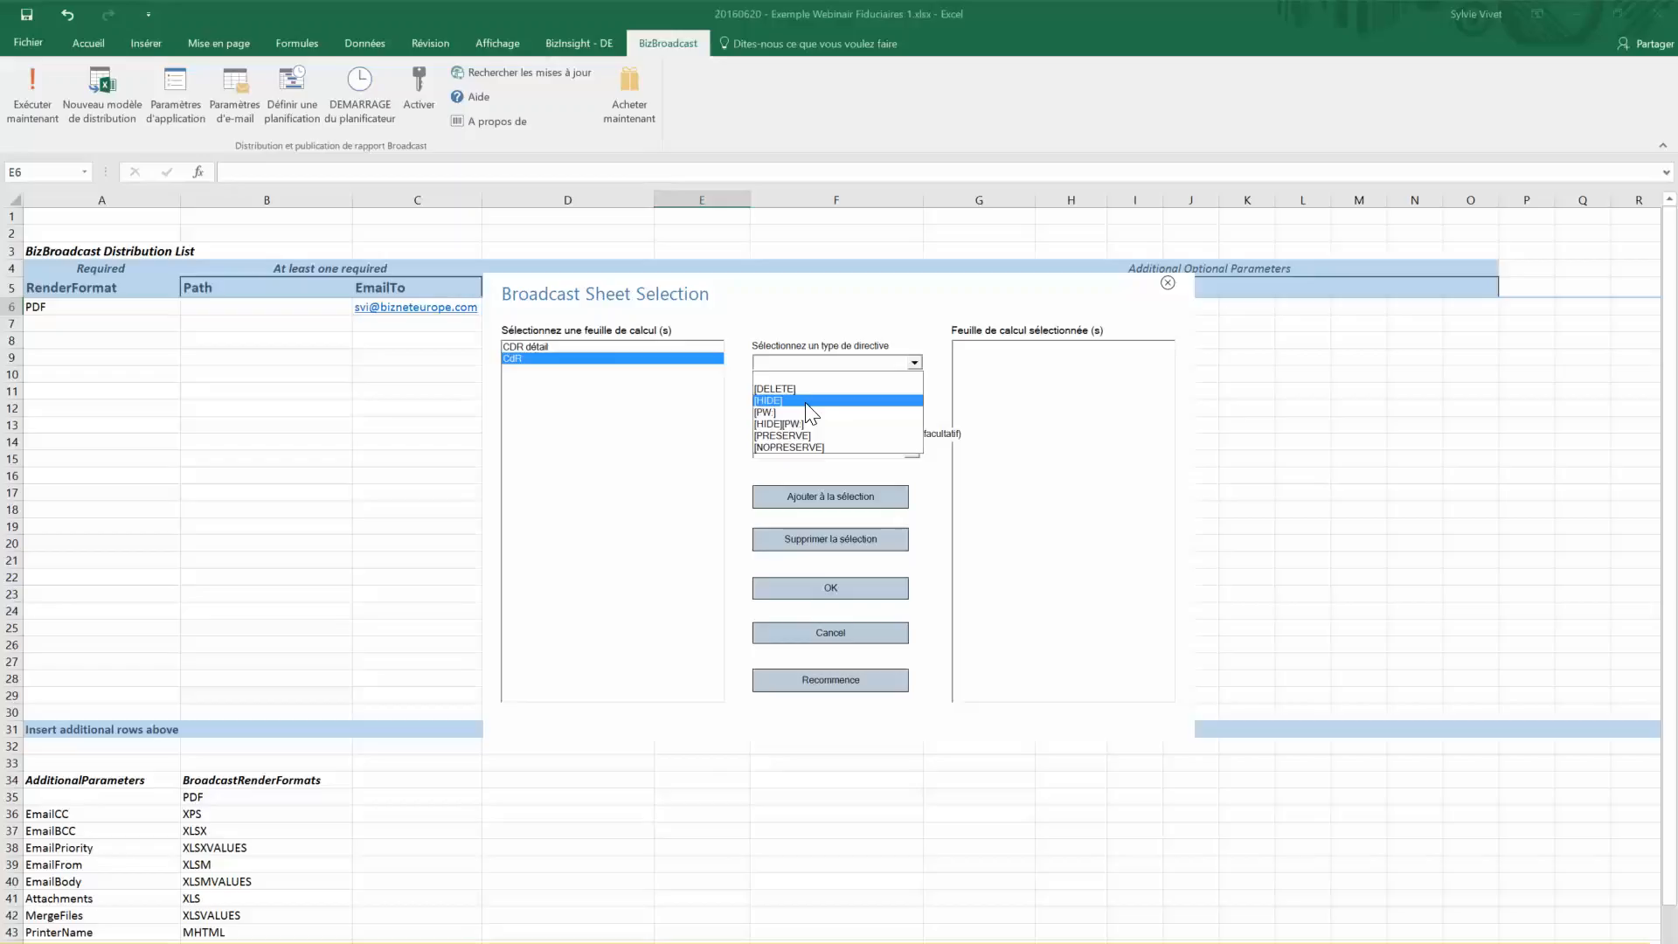
pyautogui.click(846, 588)
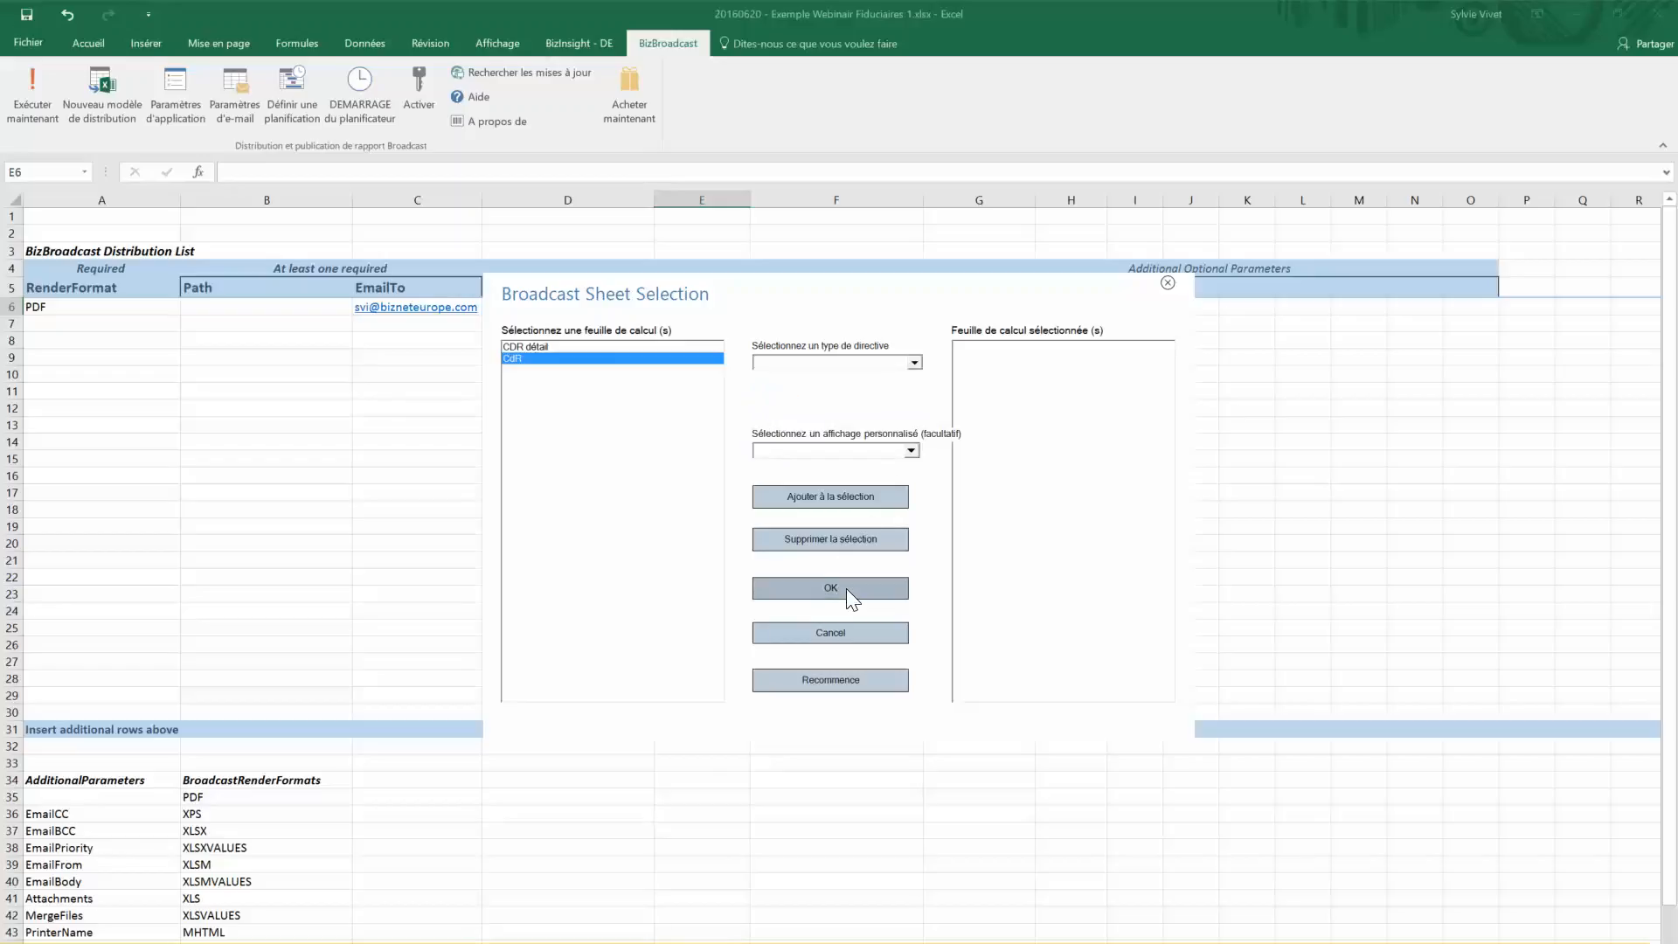
pyautogui.click(840, 507)
pyautogui.click(837, 587)
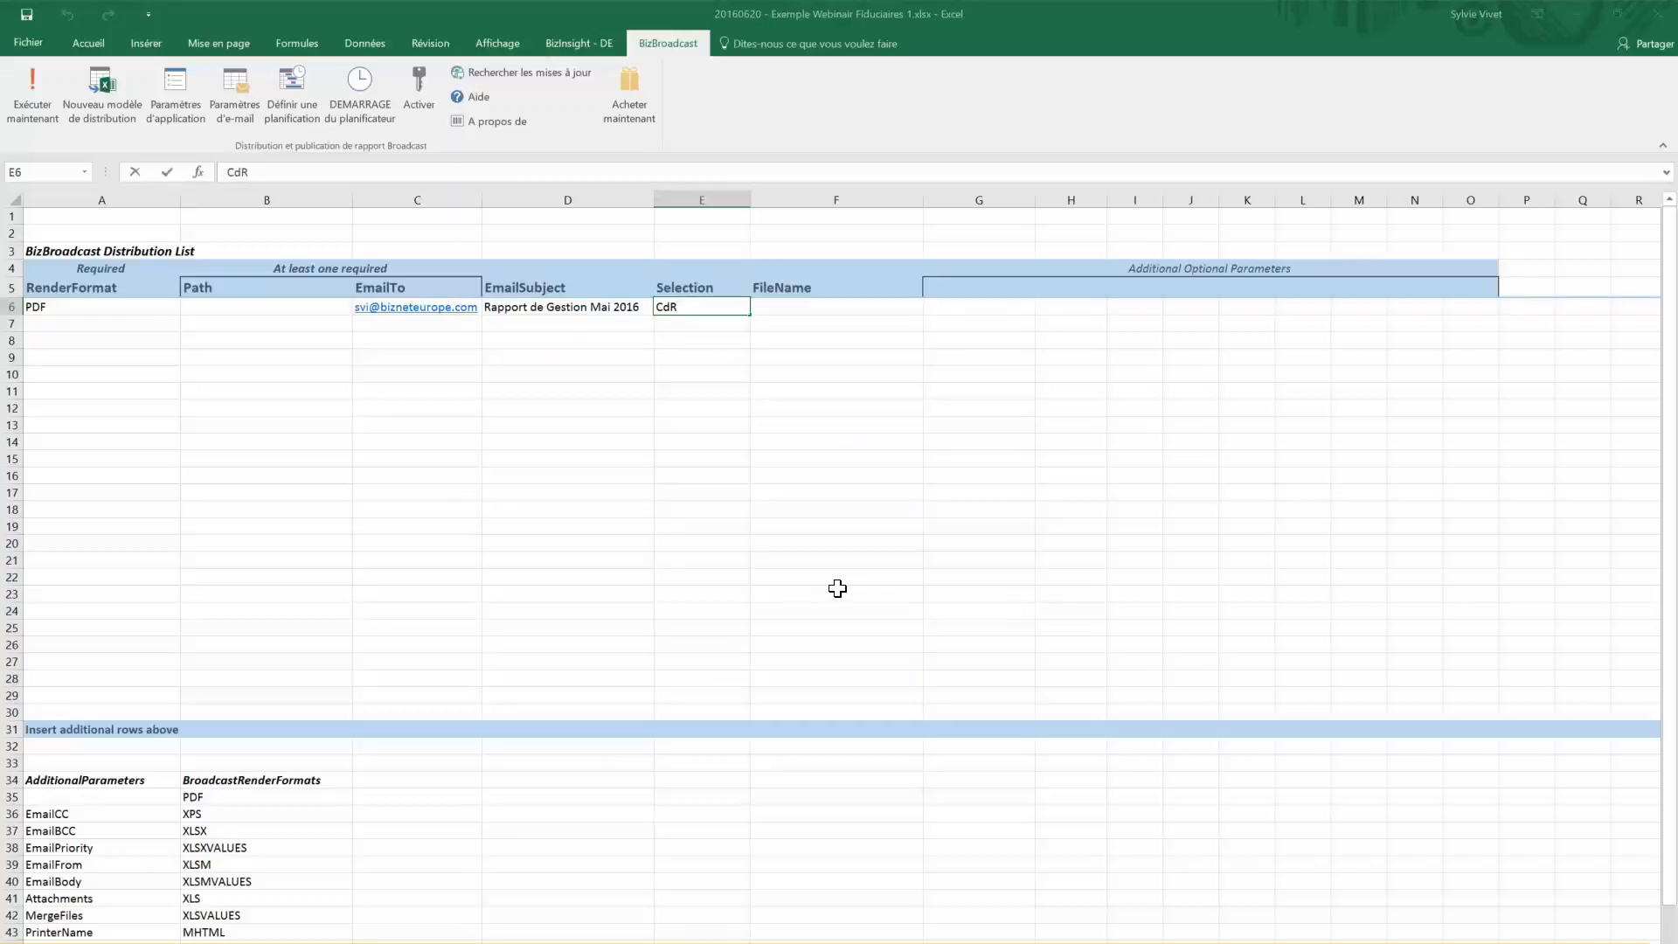
# Enter 'Rapport de Gestion' in the FileName cell F6
pyautogui.click(808, 302)
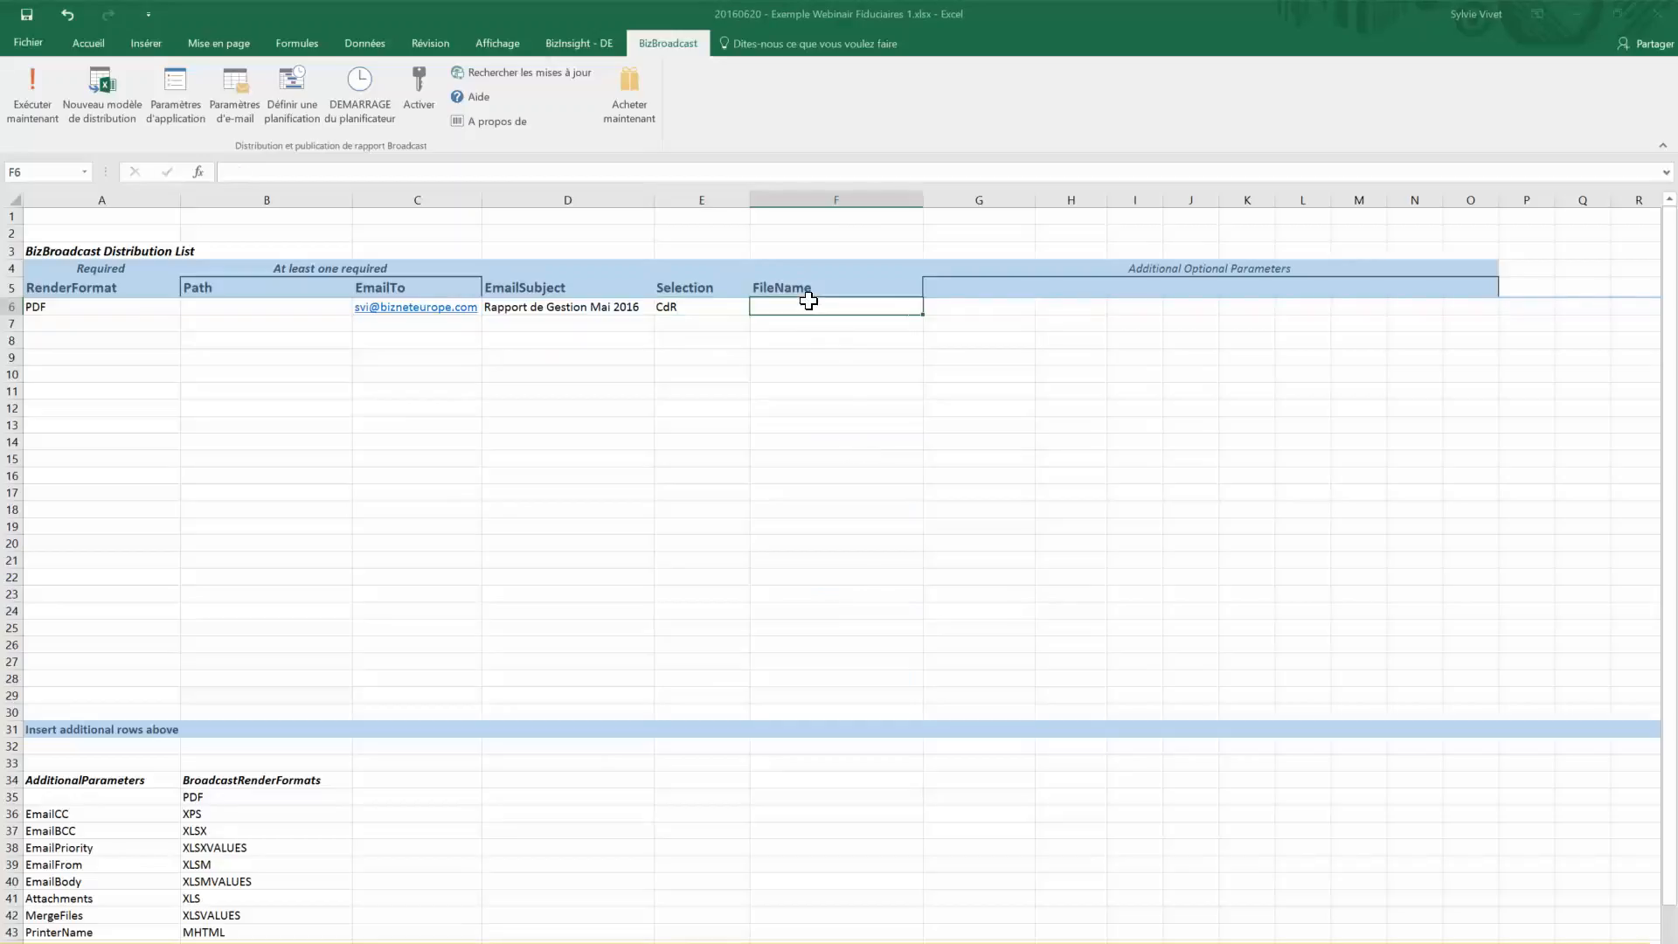
pyautogui.write('Rapport ')
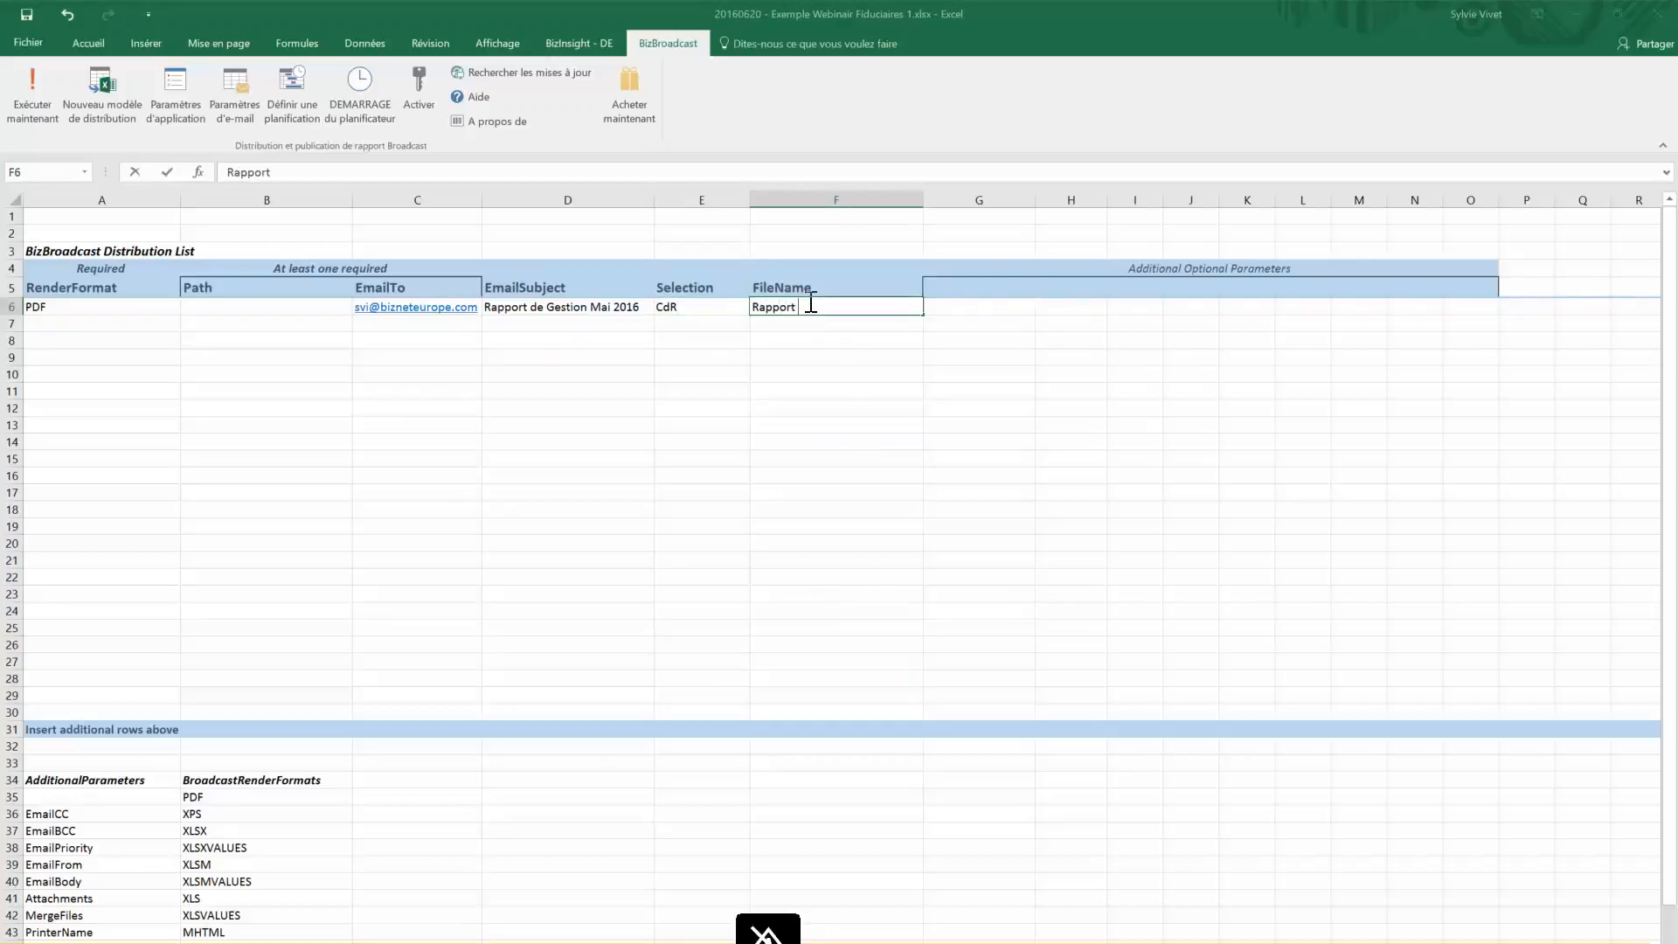
pyautogui.write('de Gestion')
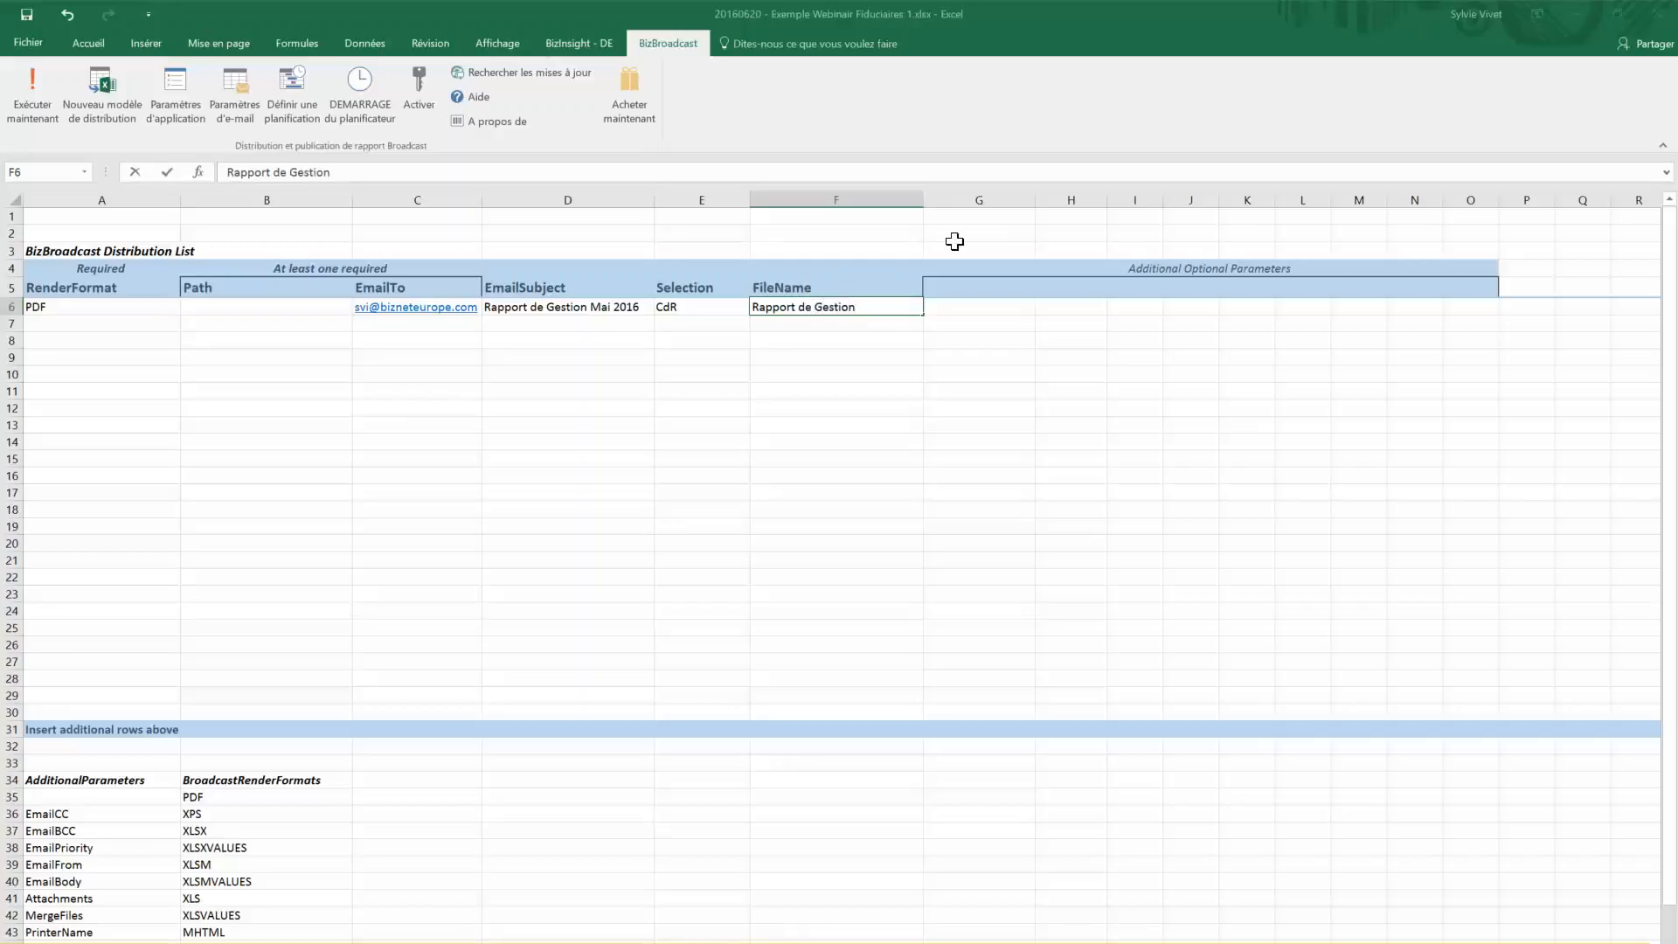
pyautogui.click(978, 310)
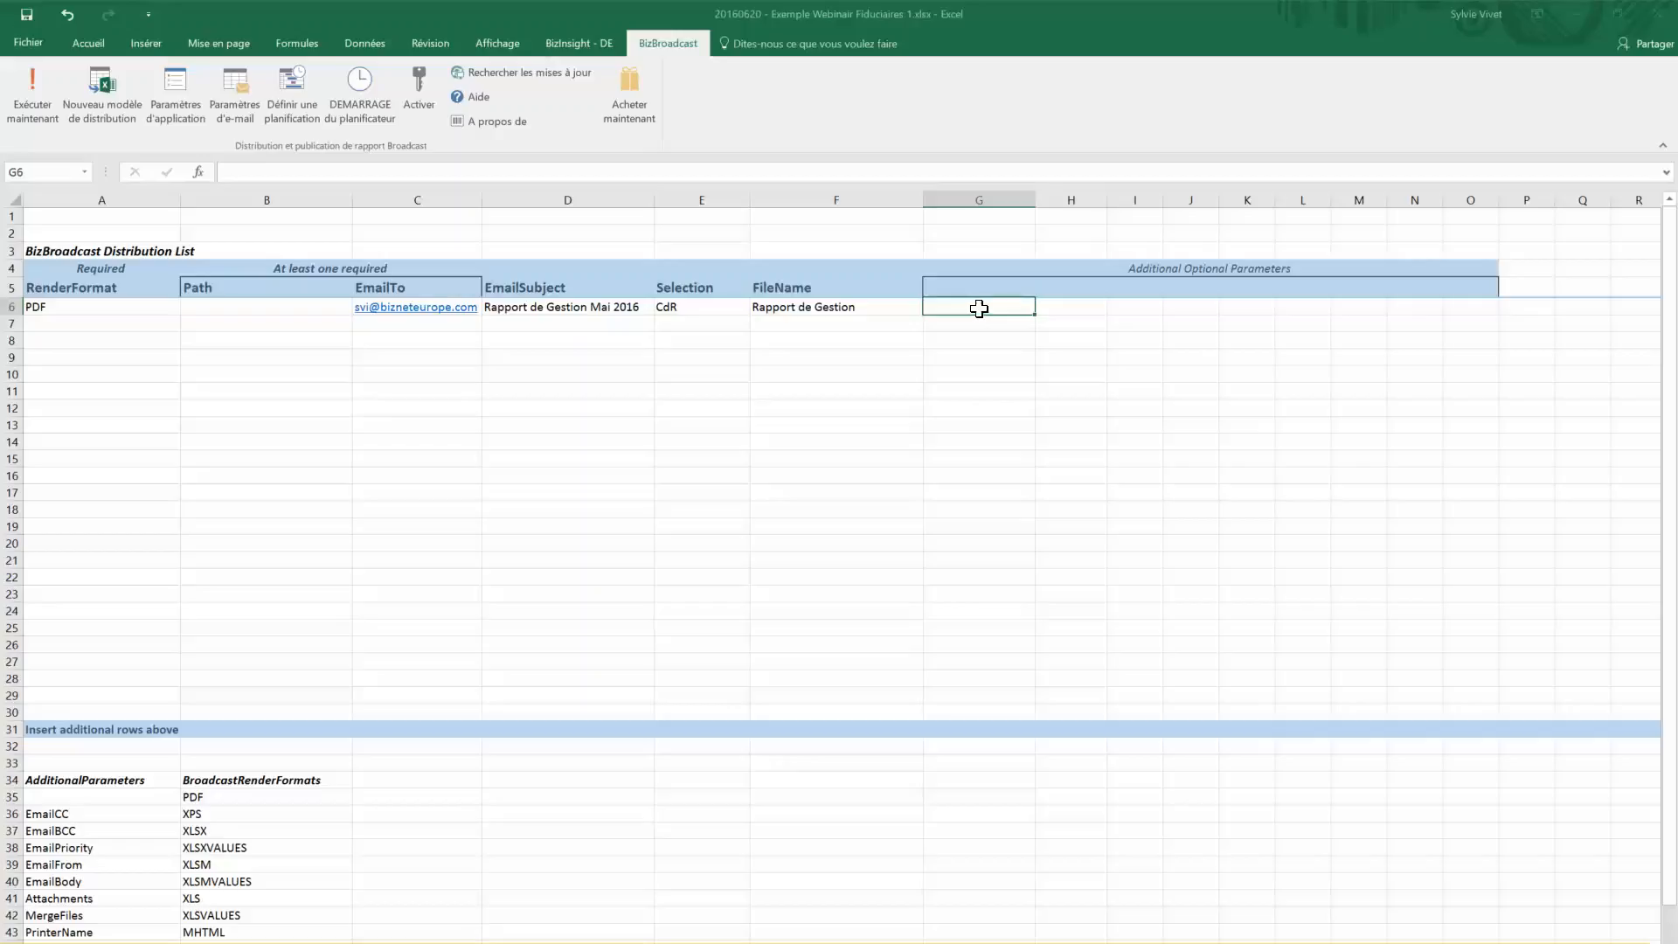
# Choose MergeFiles from G5's optional parameter dropdown
pyautogui.click(1029, 287)
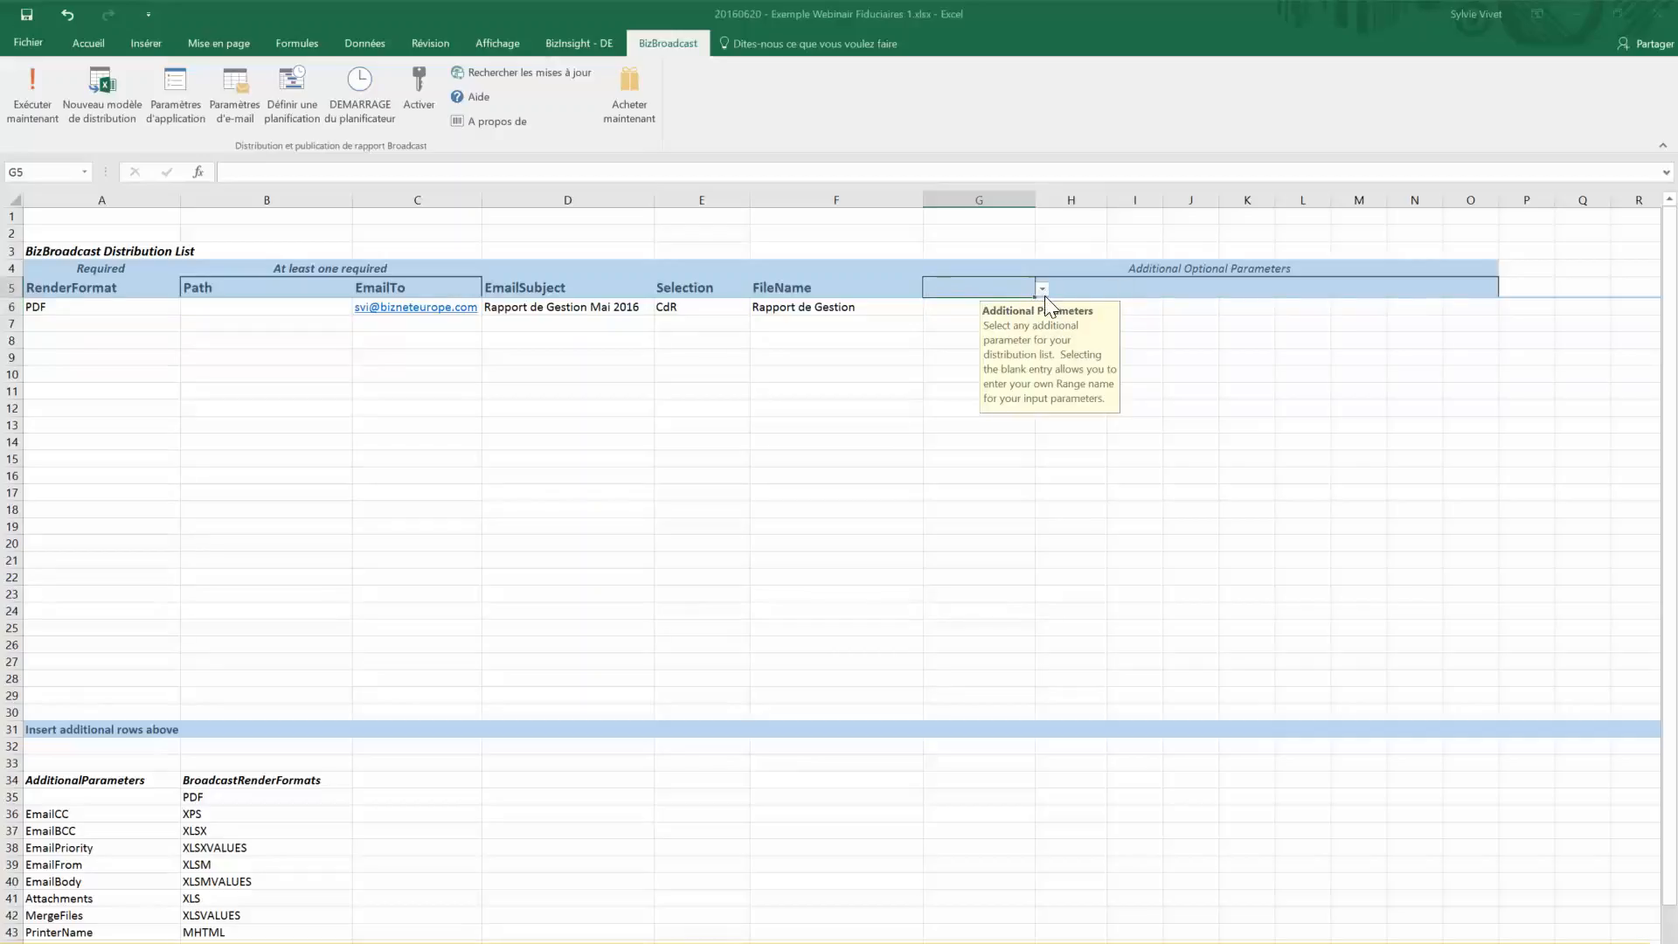
pyautogui.click(1041, 290)
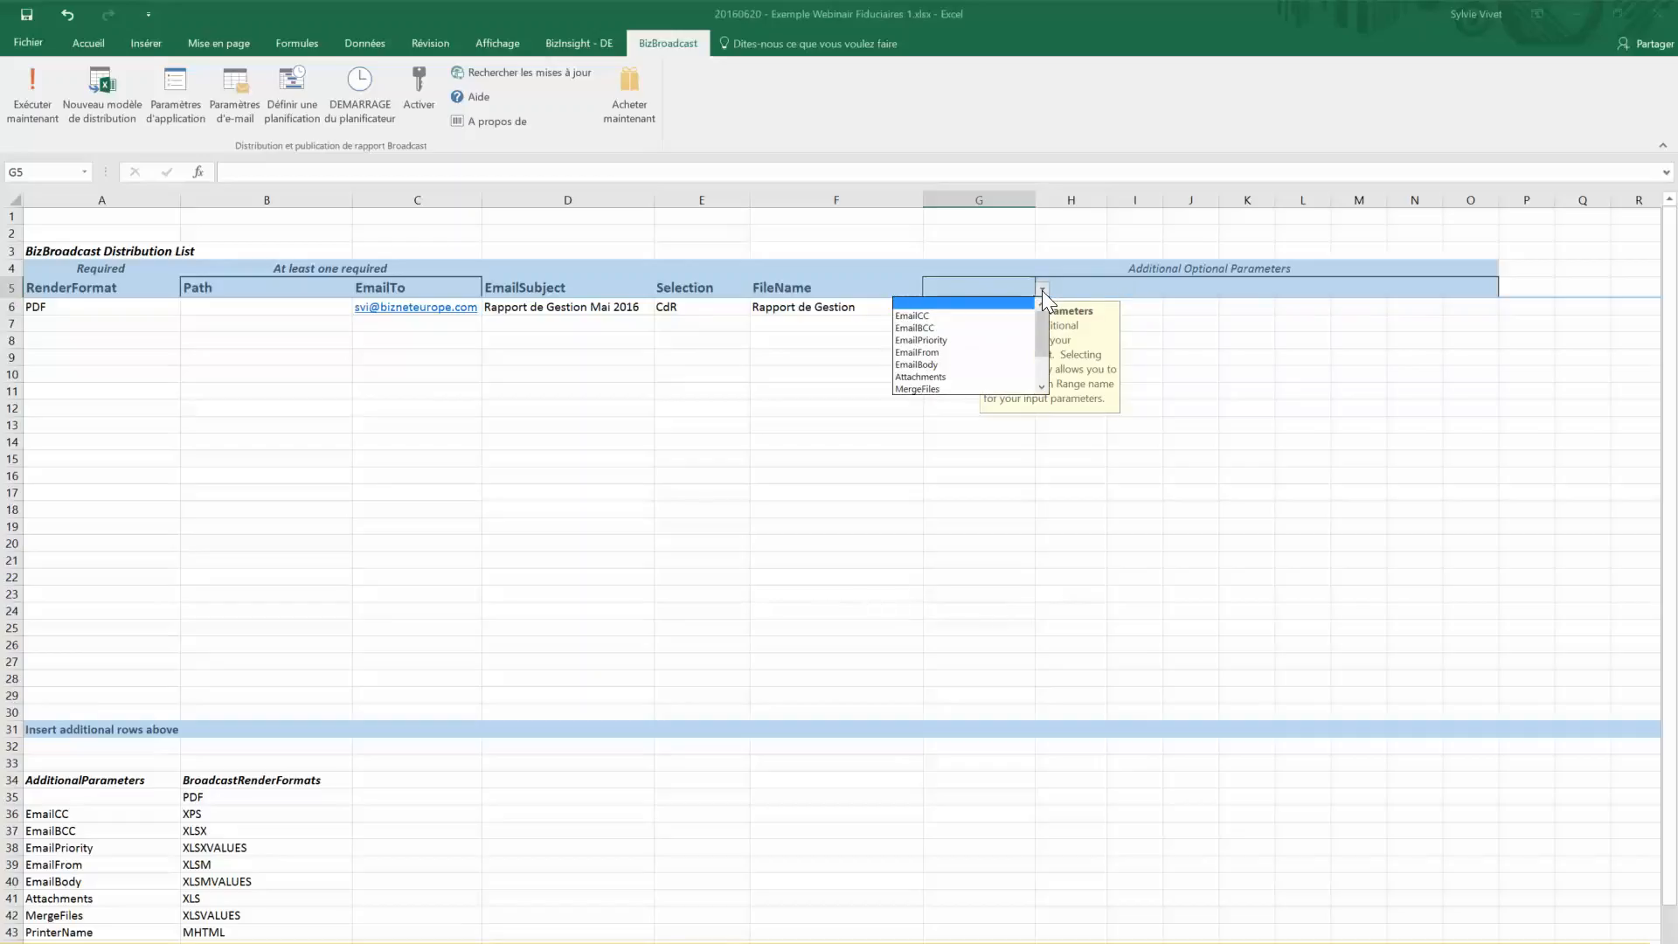
pyautogui.click(980, 390)
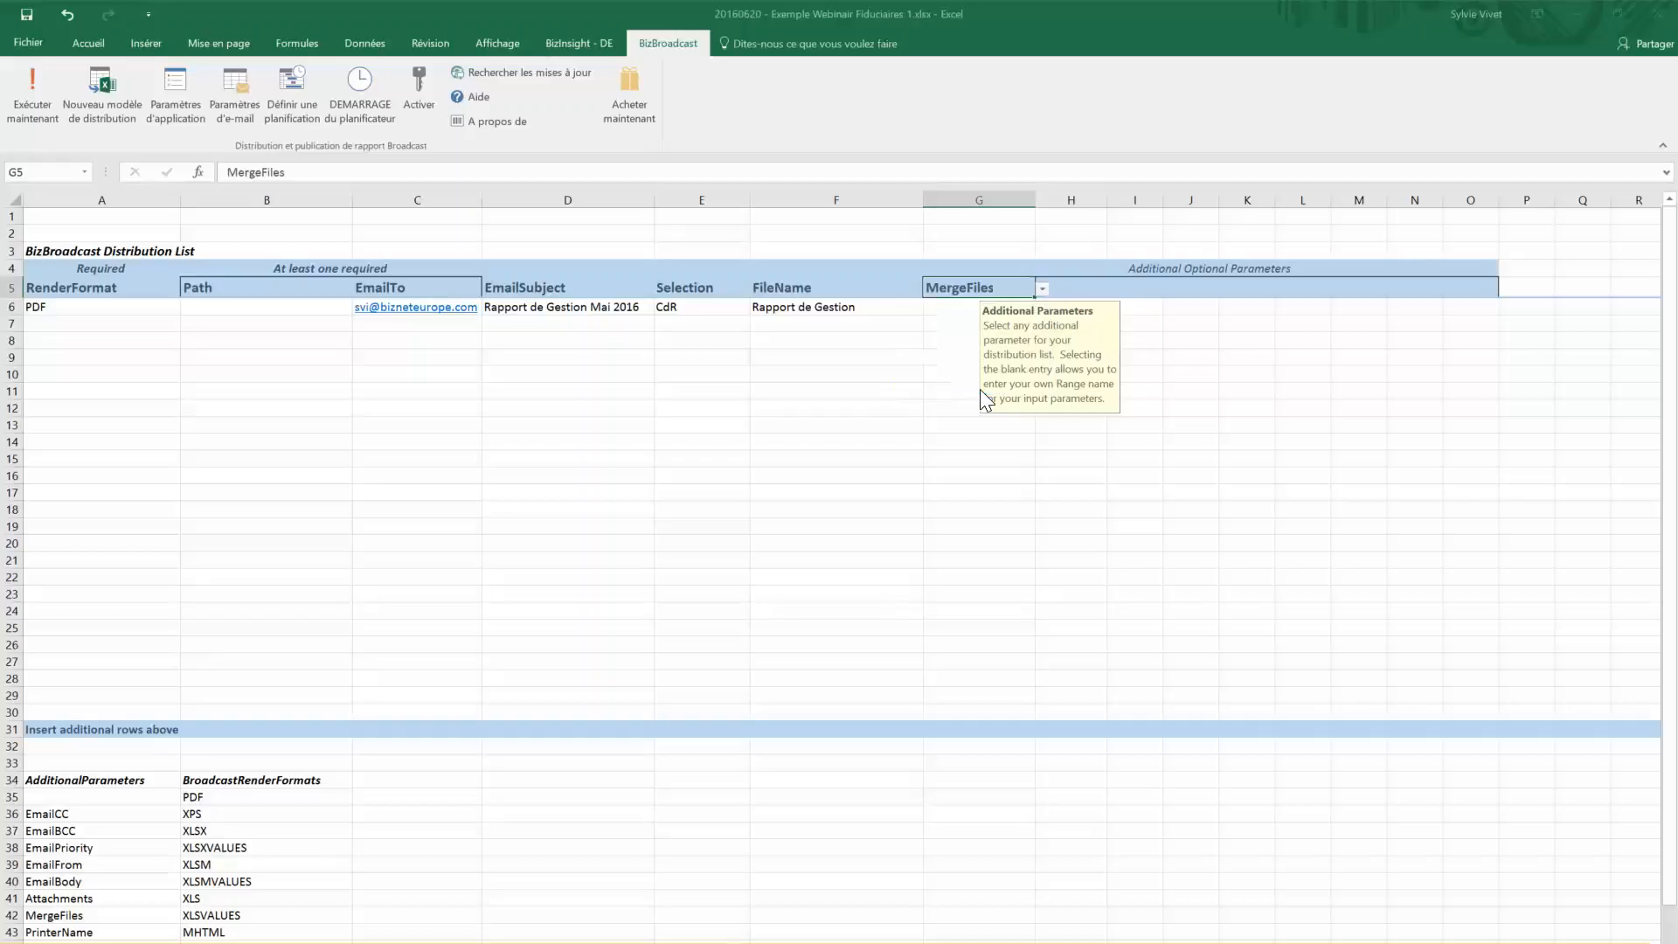
pyautogui.click(954, 309)
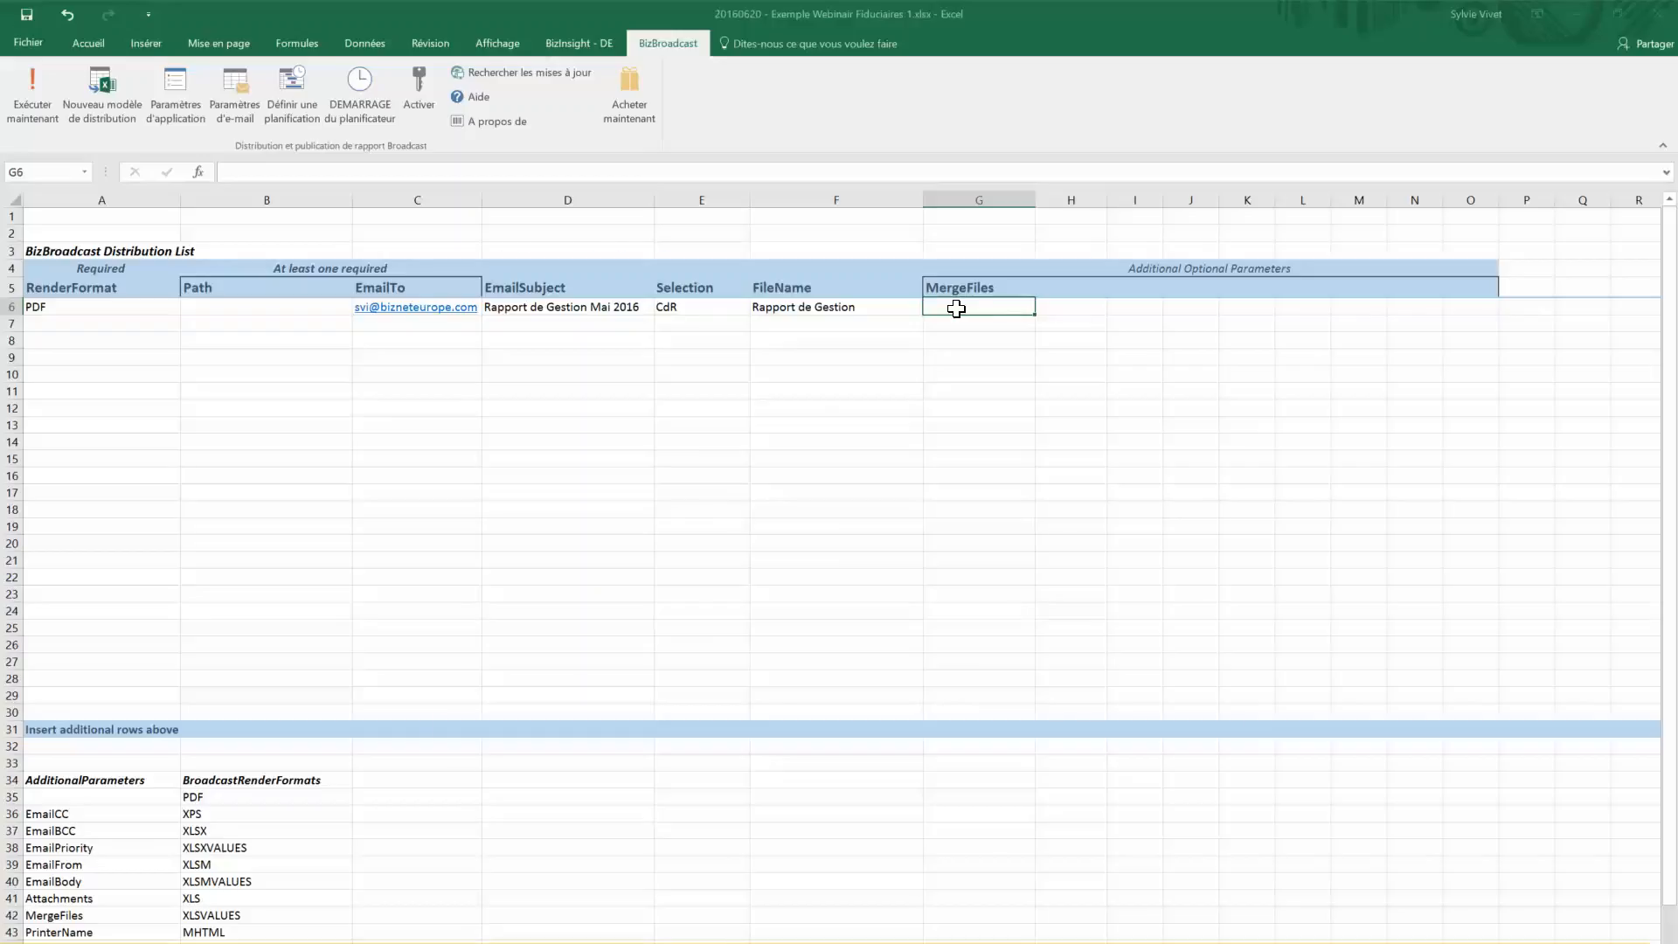
# Set G6's merge file to 'Lettre d'accompagnement Webinair 1 BizBroadcast - Fiduciaires.pdf'
pyautogui.doubleClick(956, 309)
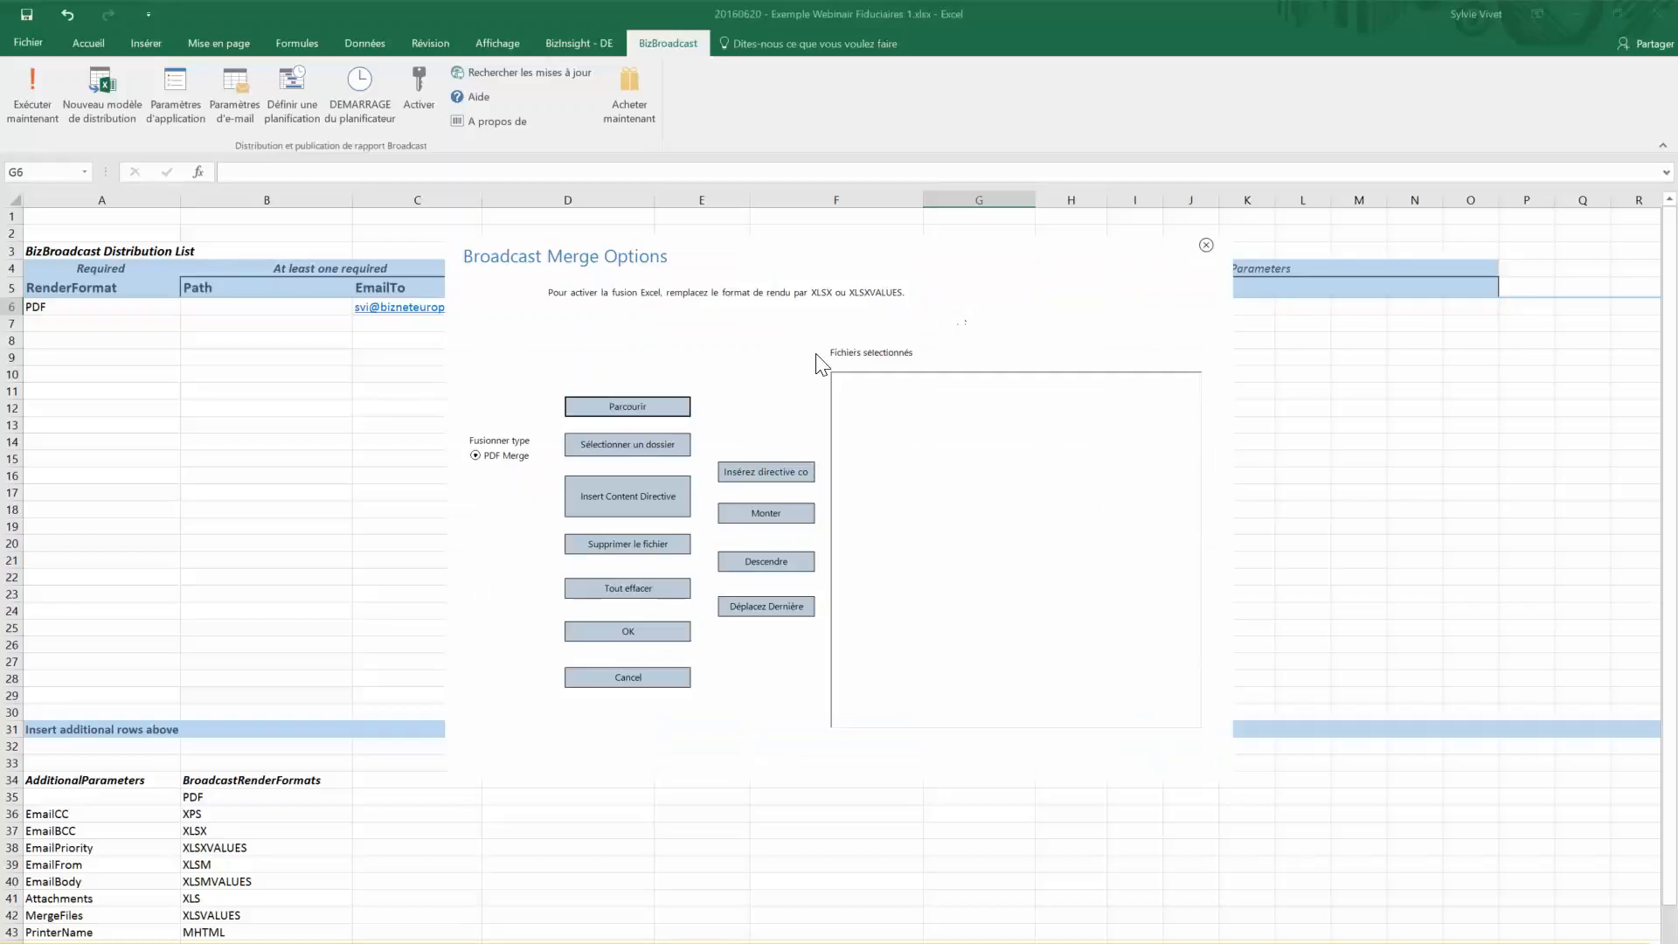
pyautogui.click(636, 409)
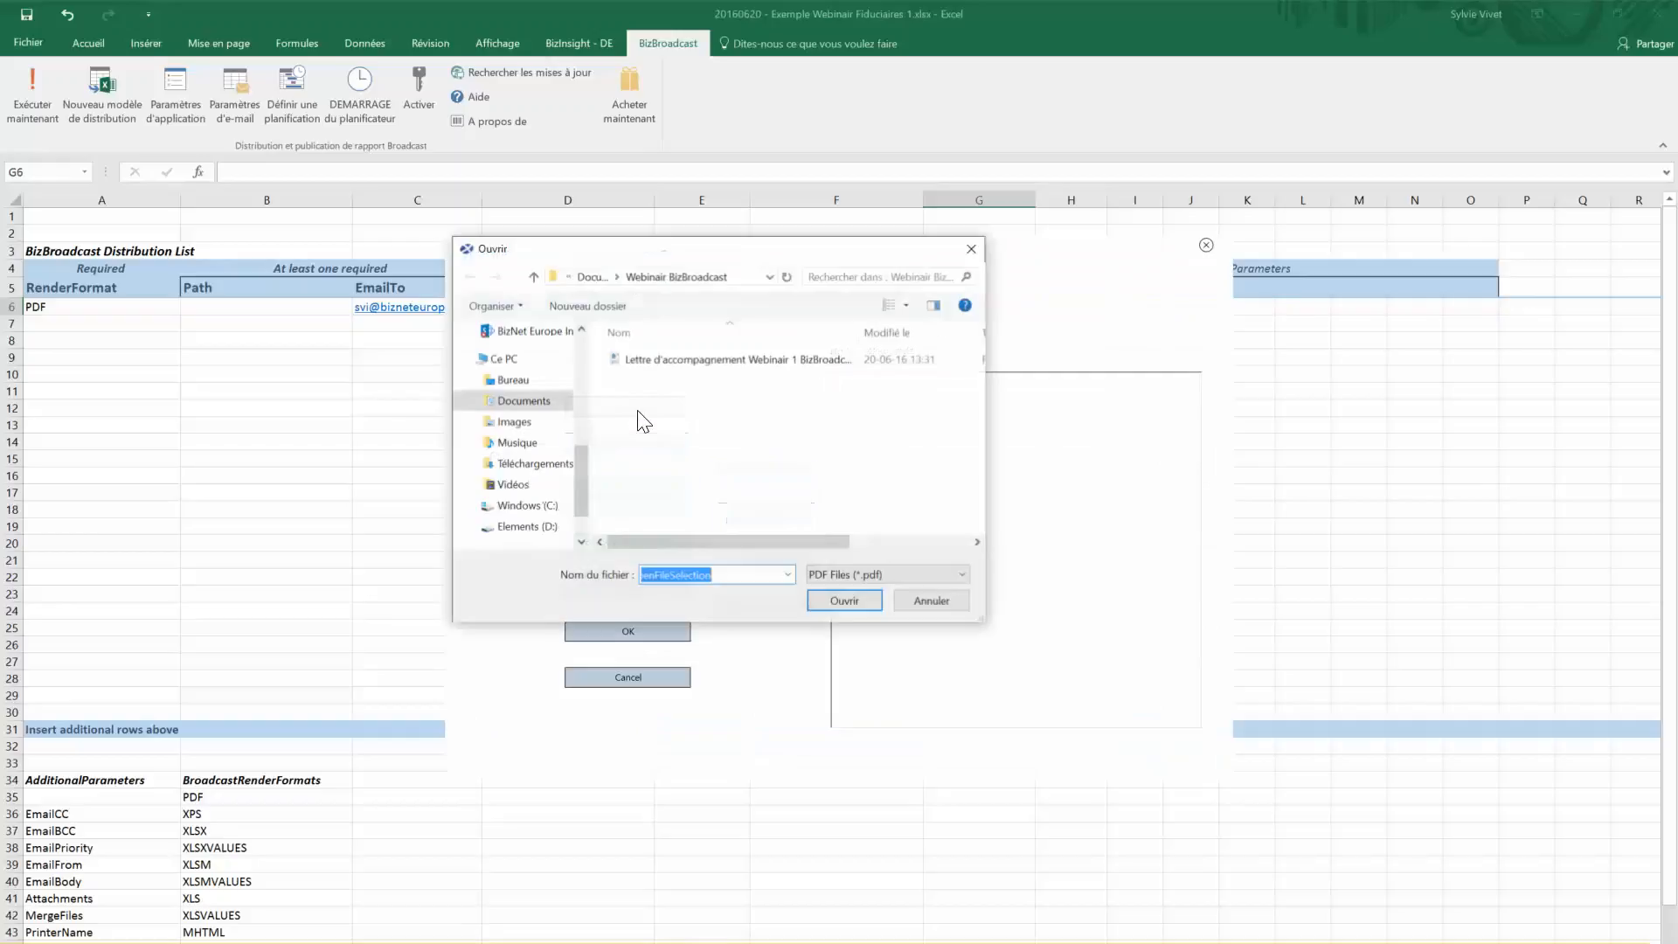
pyautogui.click(674, 359)
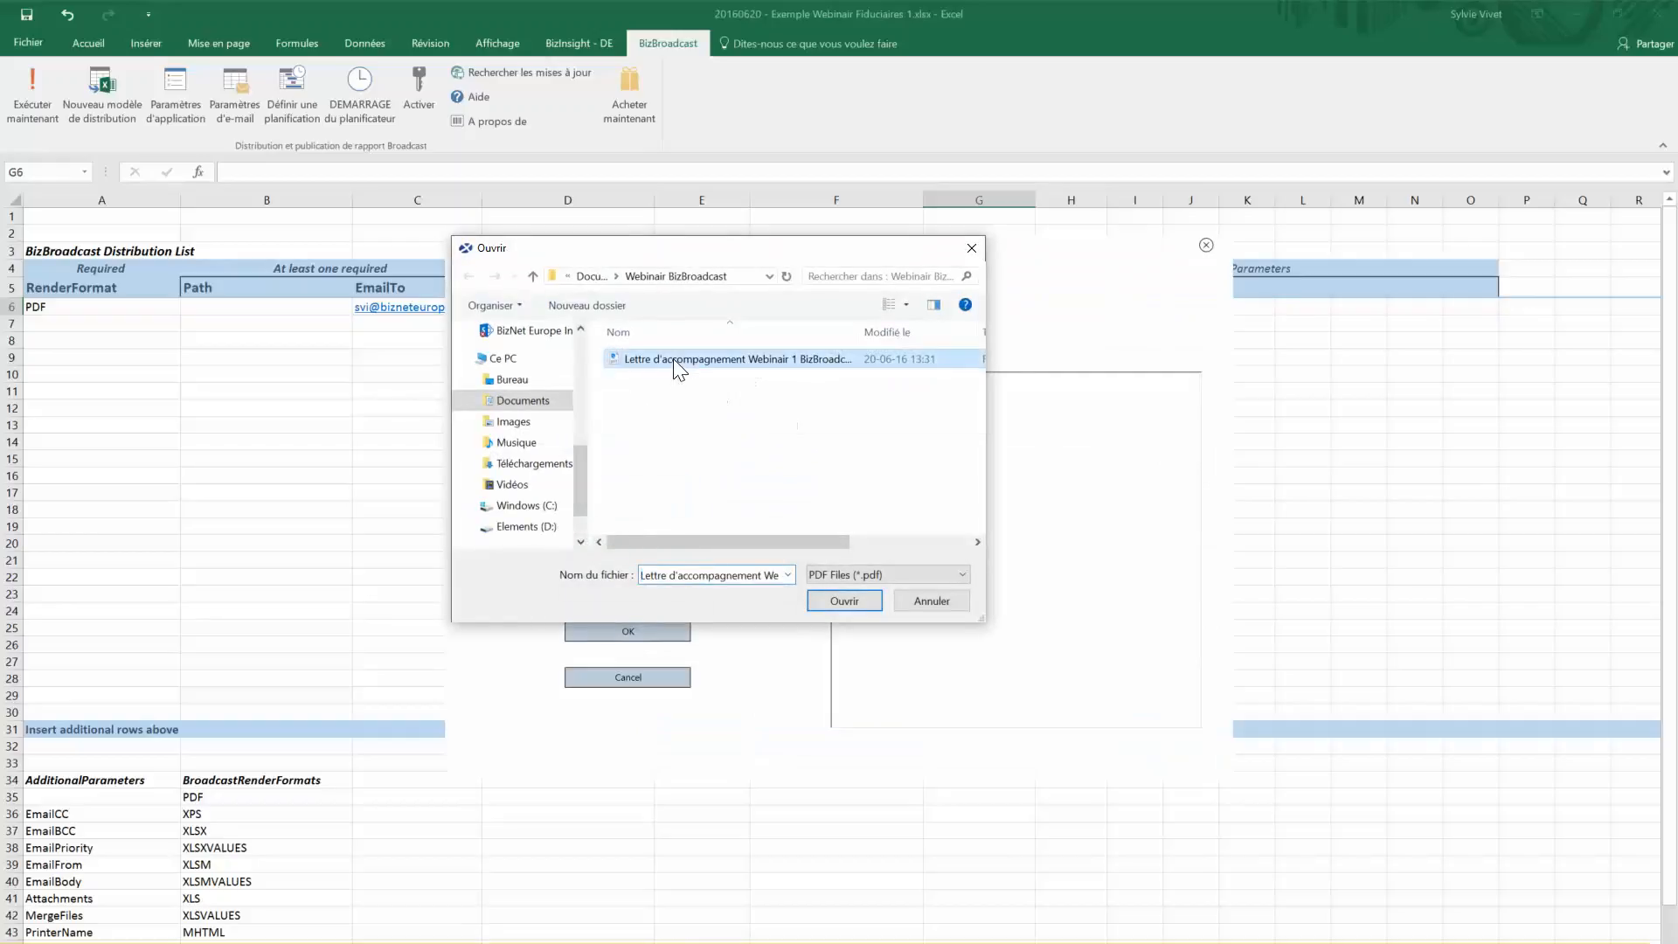
pyautogui.click(842, 603)
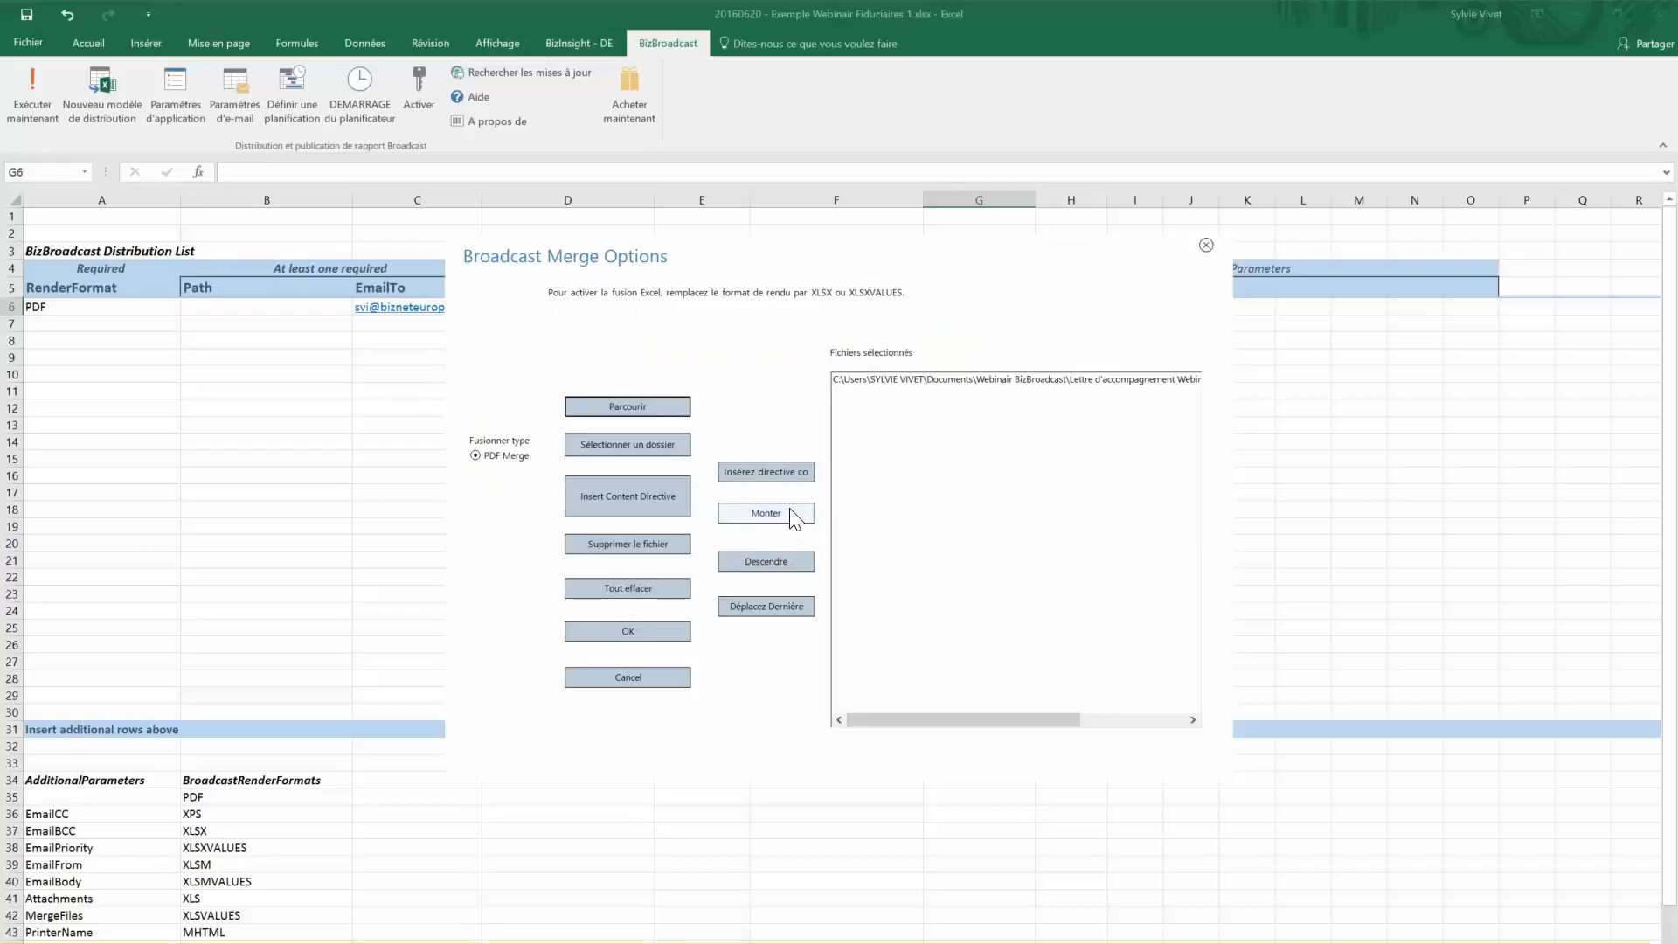
pyautogui.click(628, 636)
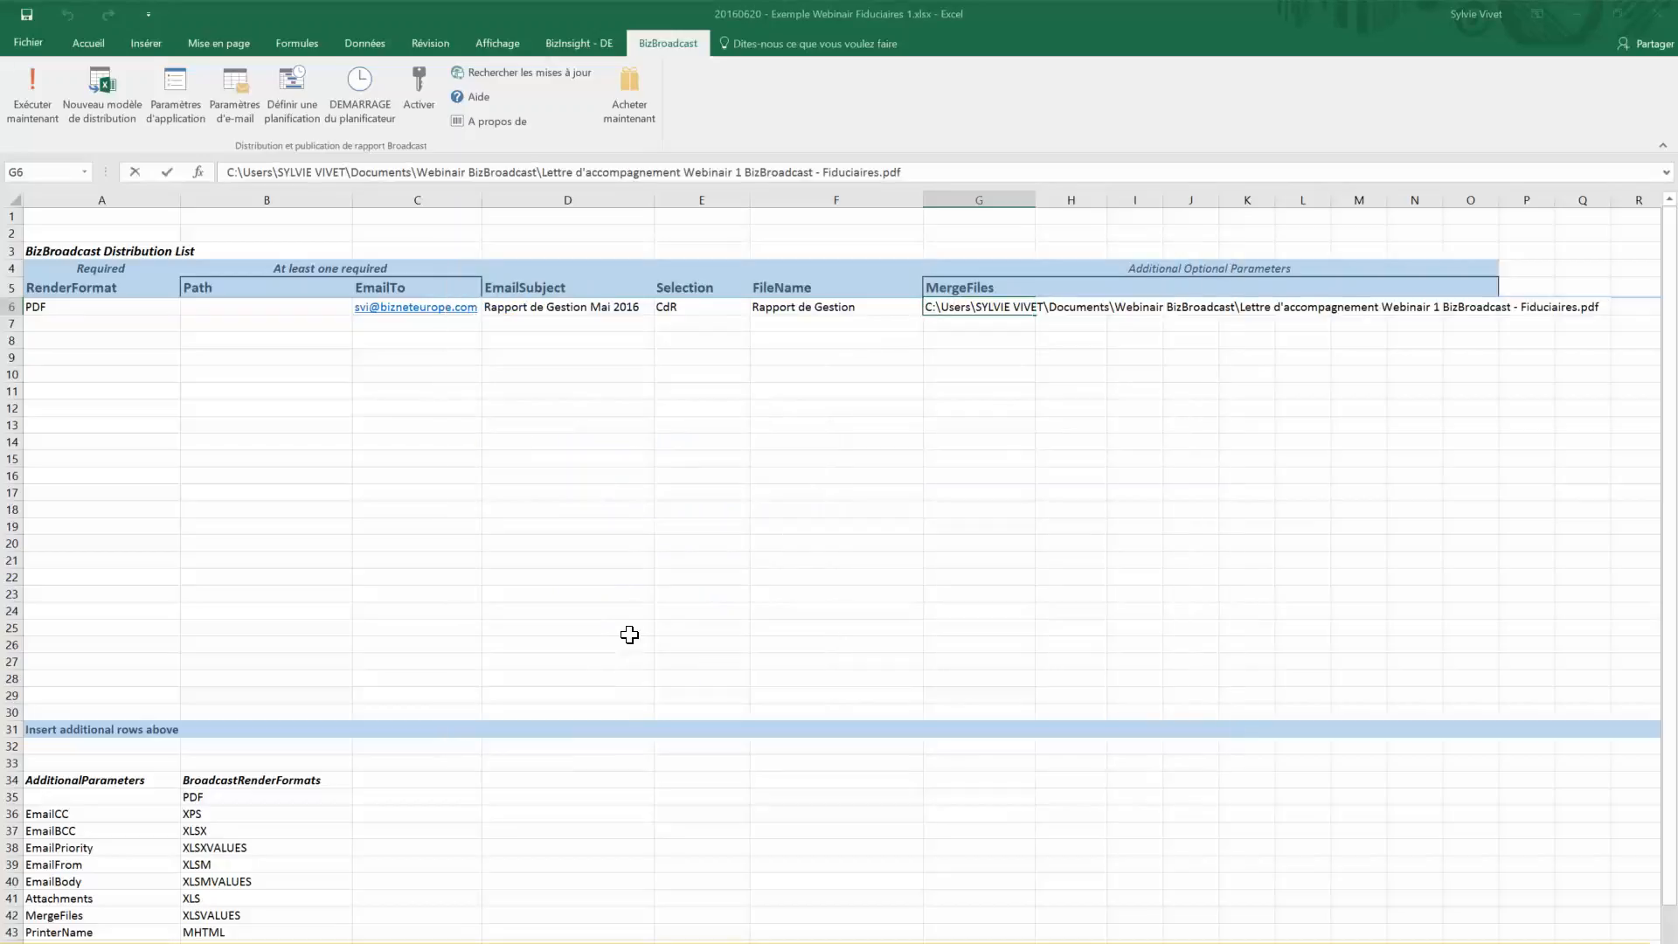
pyautogui.click(918, 512)
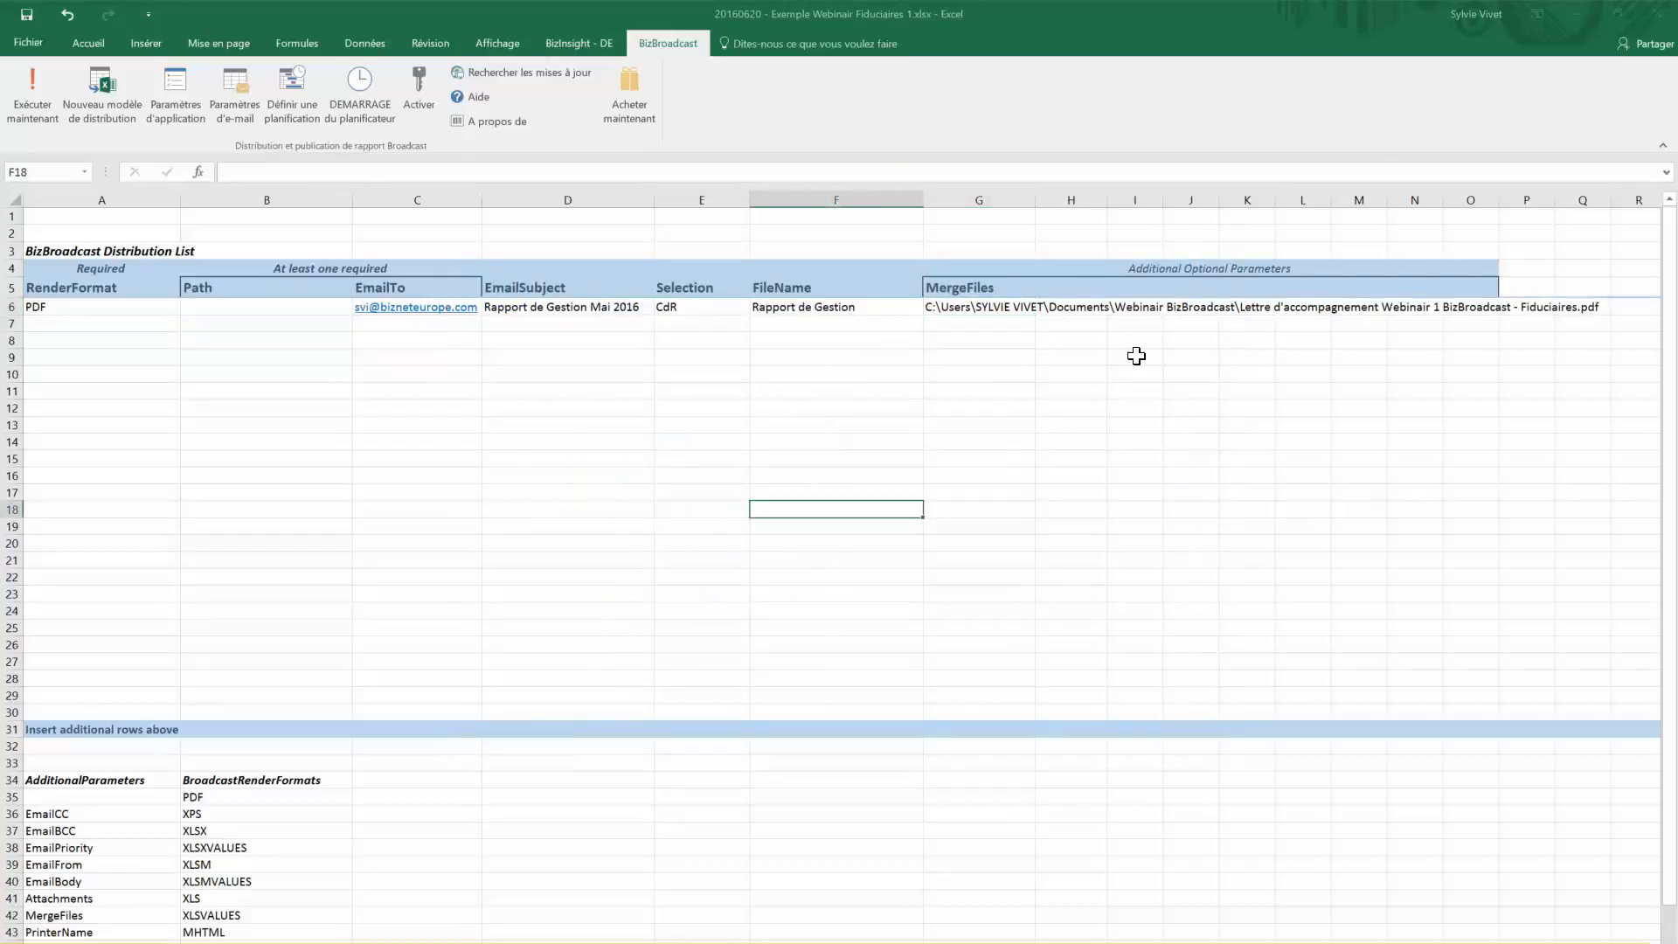
# Choose EmailBody as the H5 optional parameter
pyautogui.click(1087, 286)
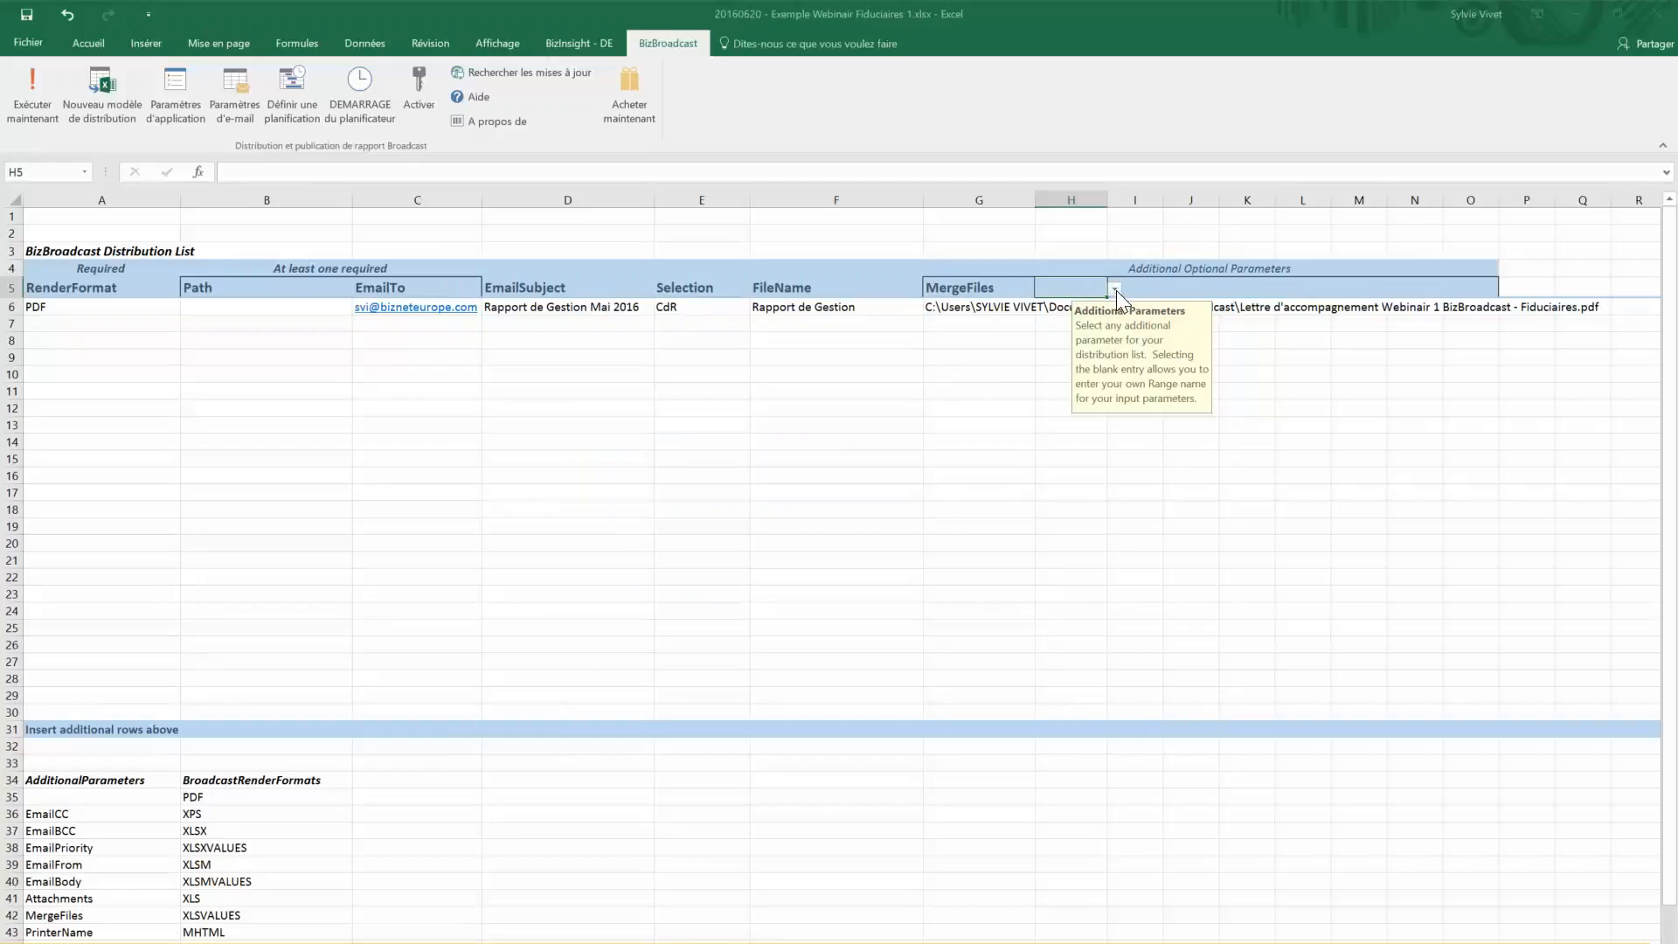
pyautogui.click(1115, 290)
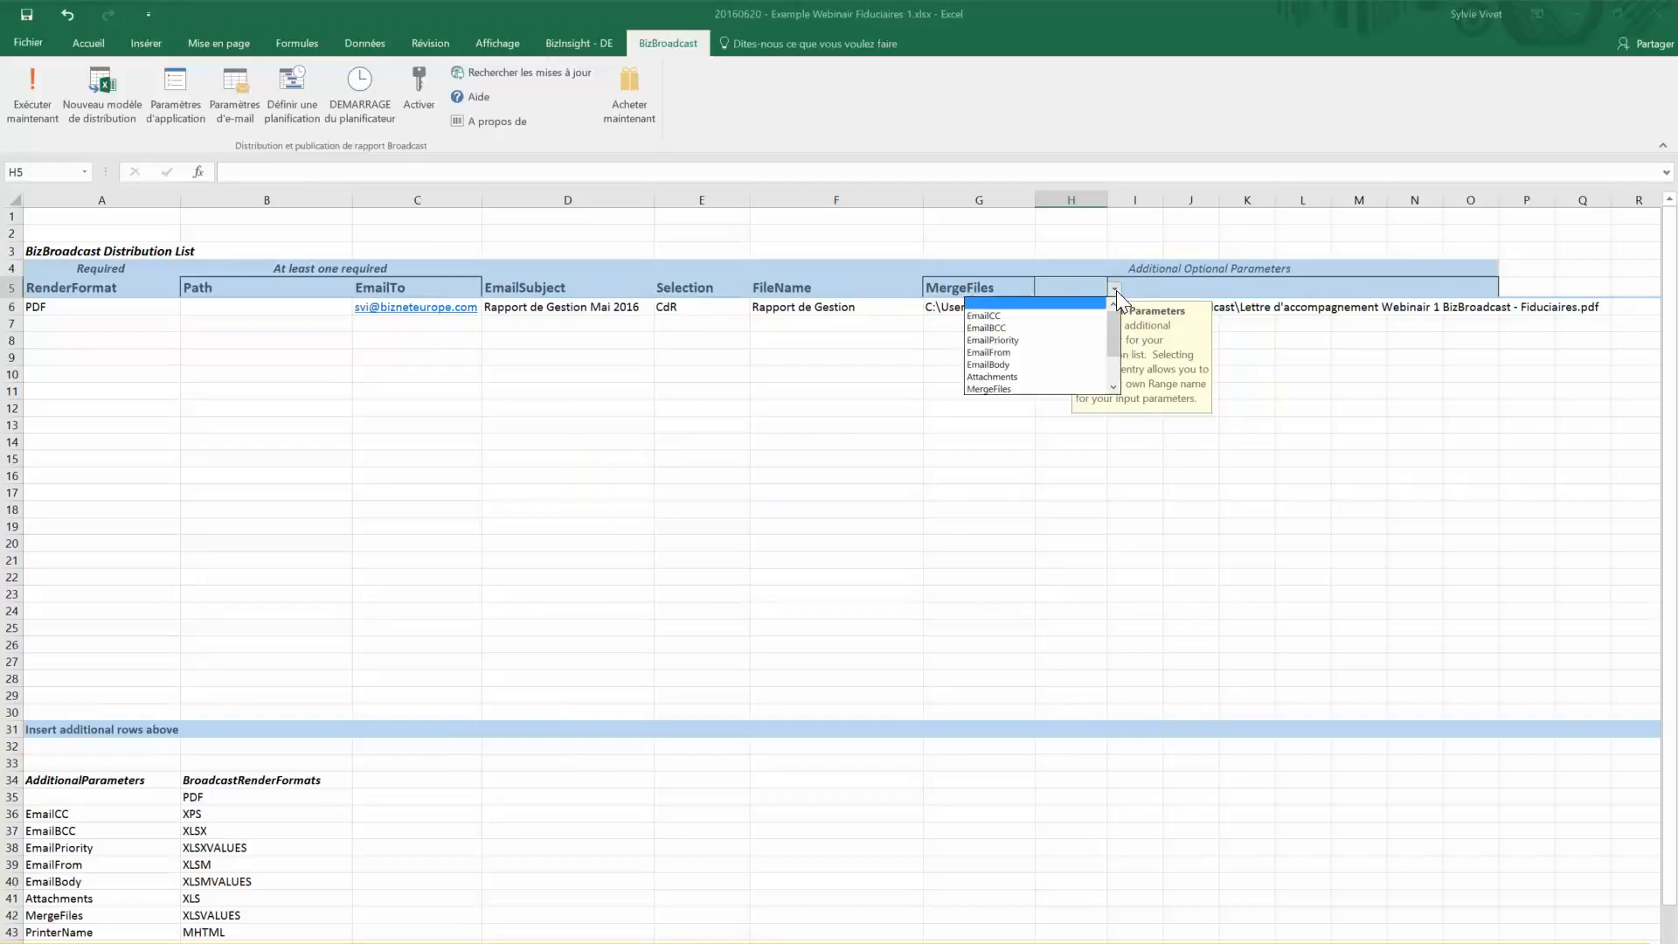
pyautogui.click(1076, 362)
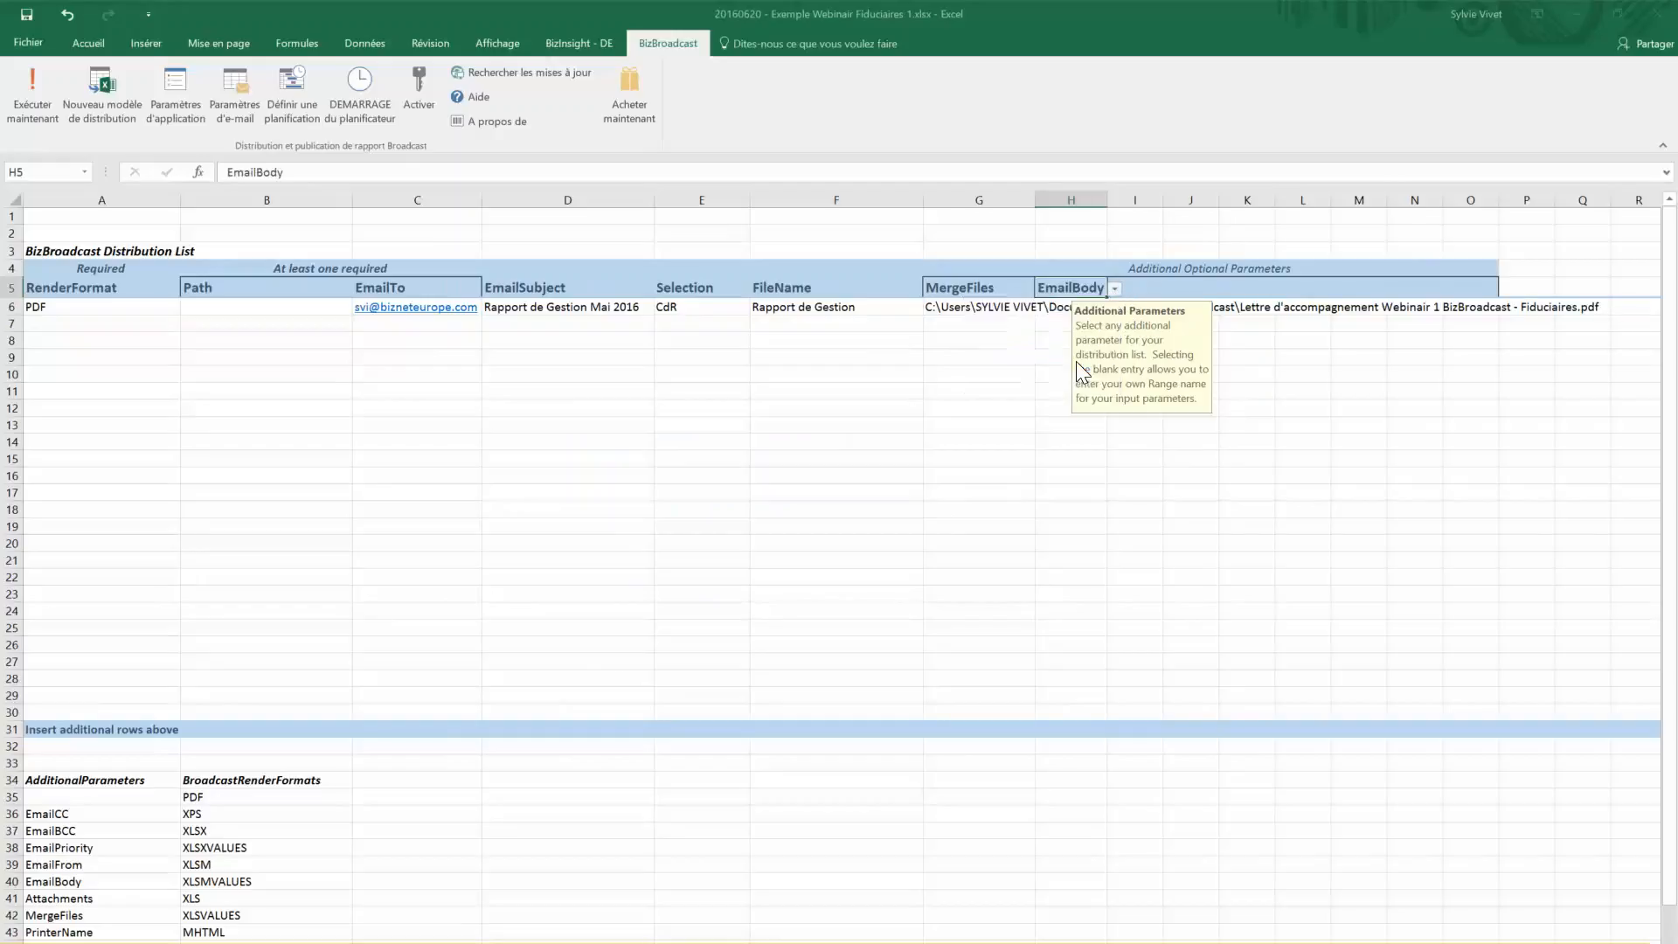
# Enter 'Vous trouverez ci-joint le rapport de gestion à fin Mai 2016' in H6, then run the list
pyautogui.click(1071, 307)
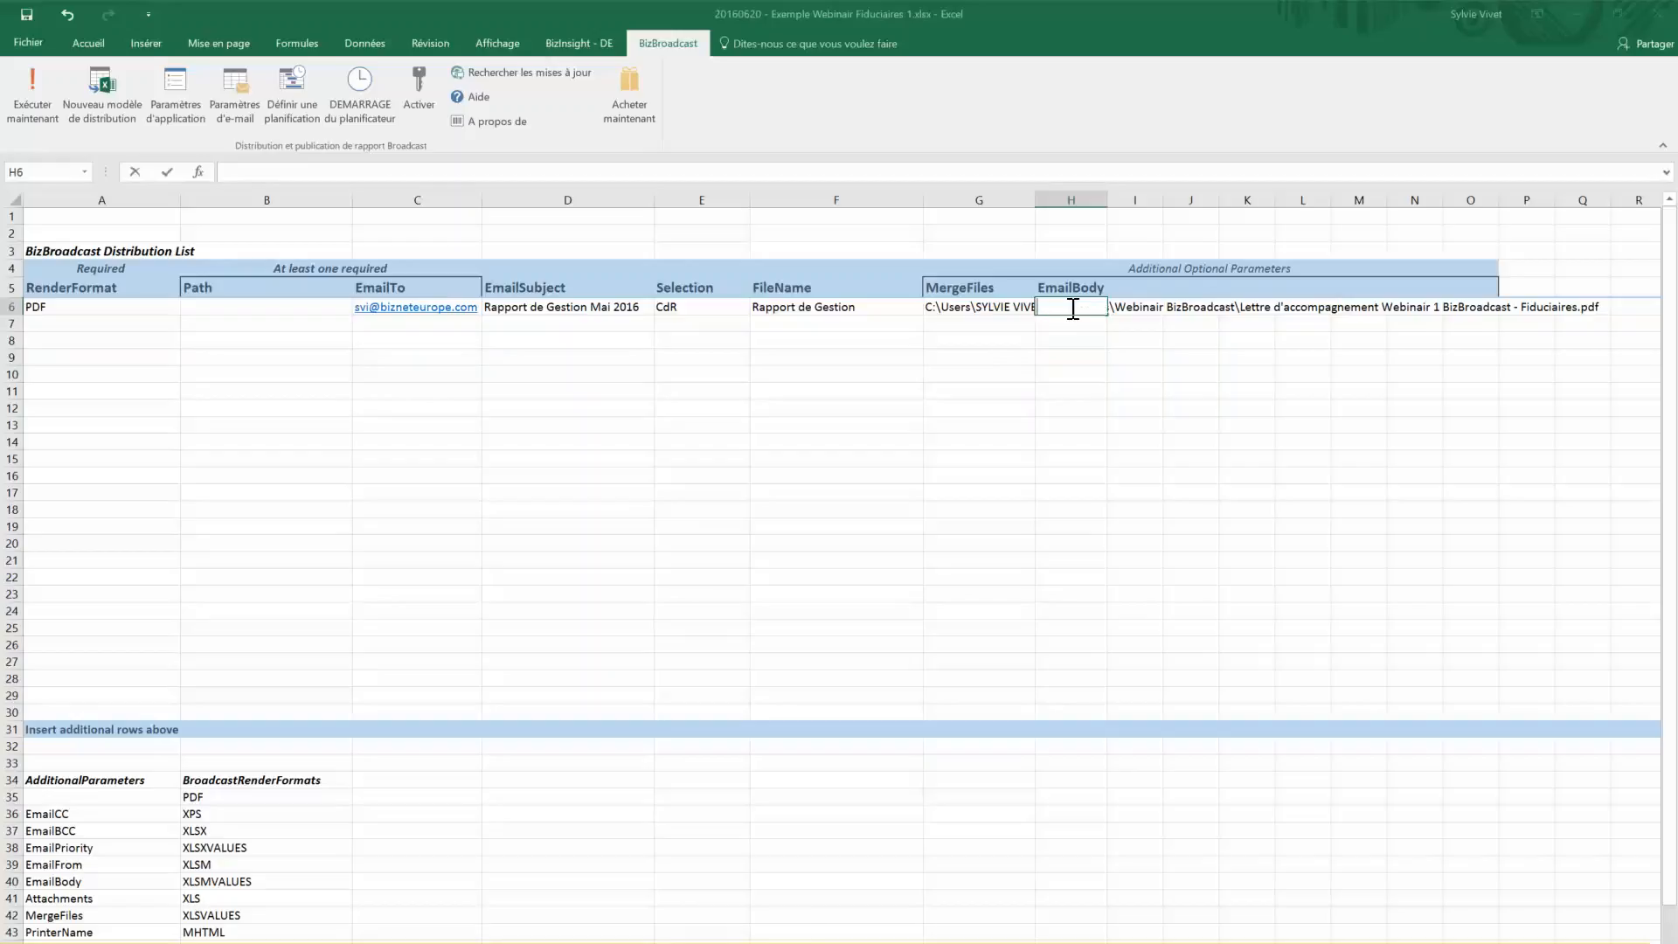
pyautogui.write('Vous trouverez ci-')
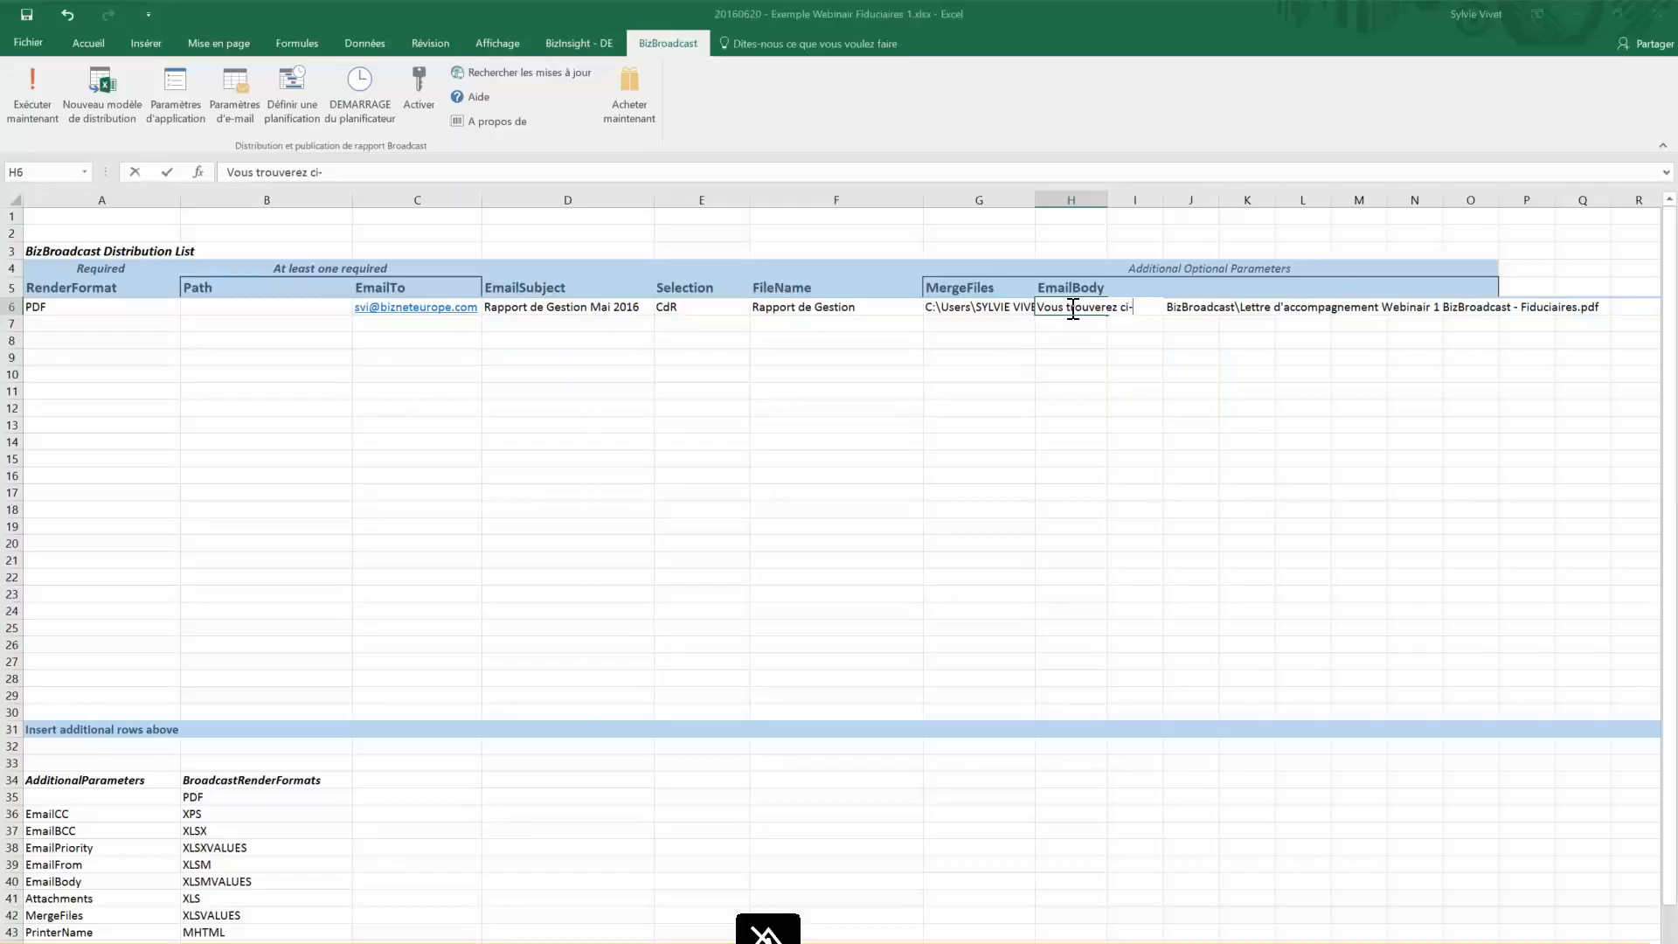
pyautogui.write('joint le rapport de gestion à fin')
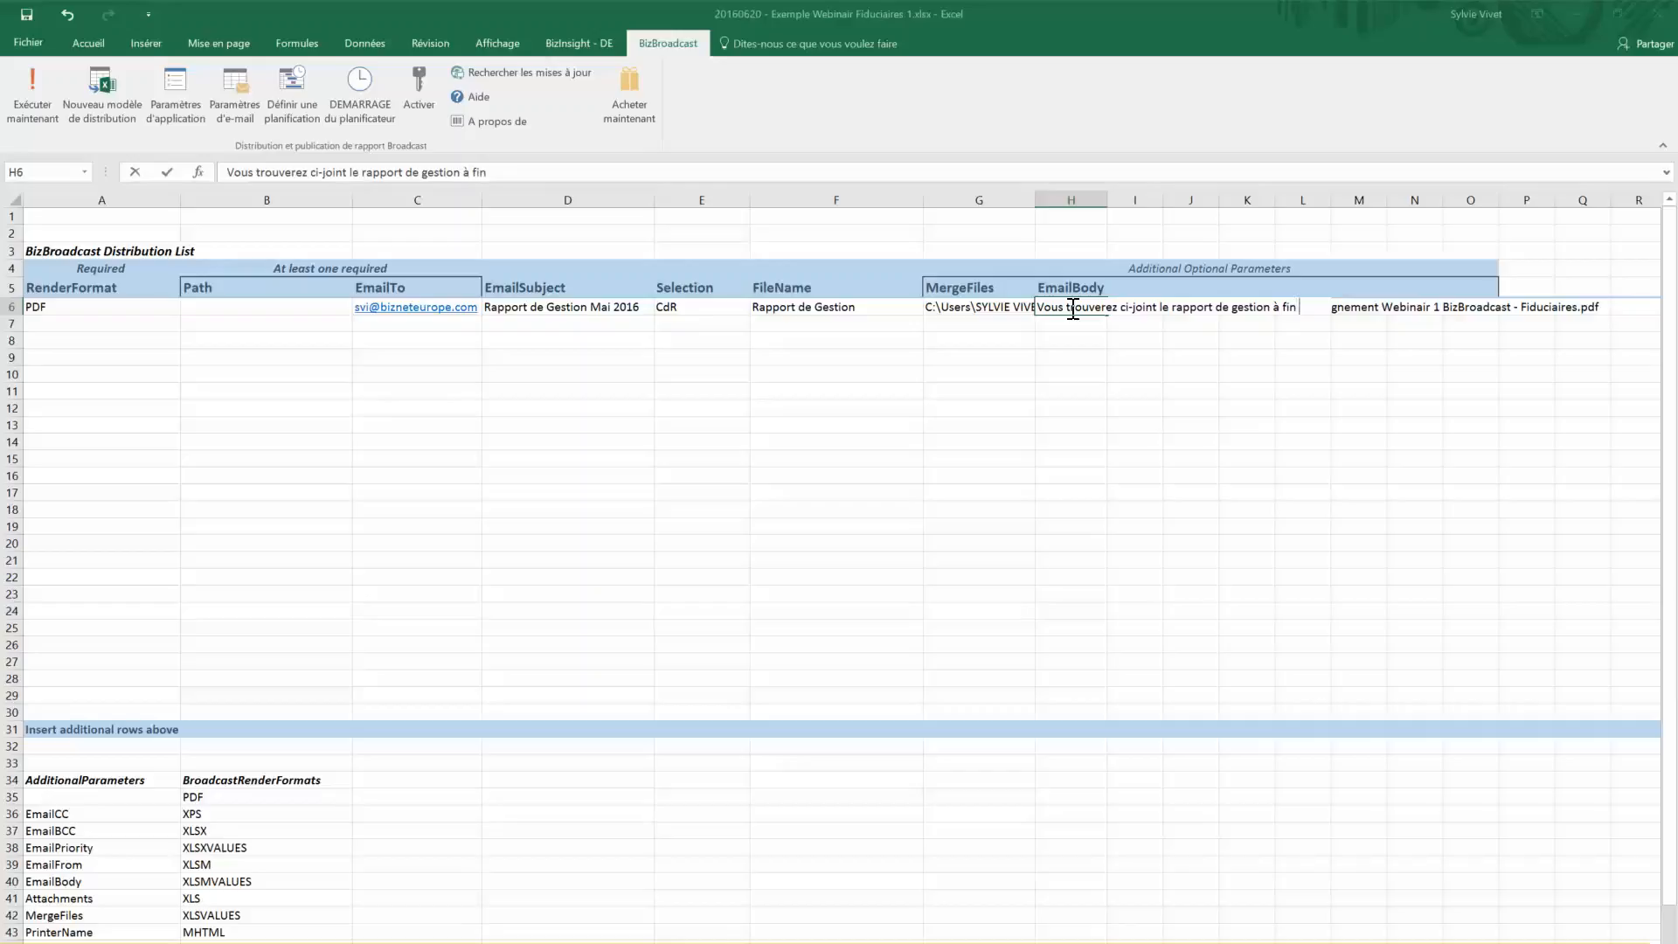
pyautogui.write(' Mai 2016;')
pyautogui.press('Return')
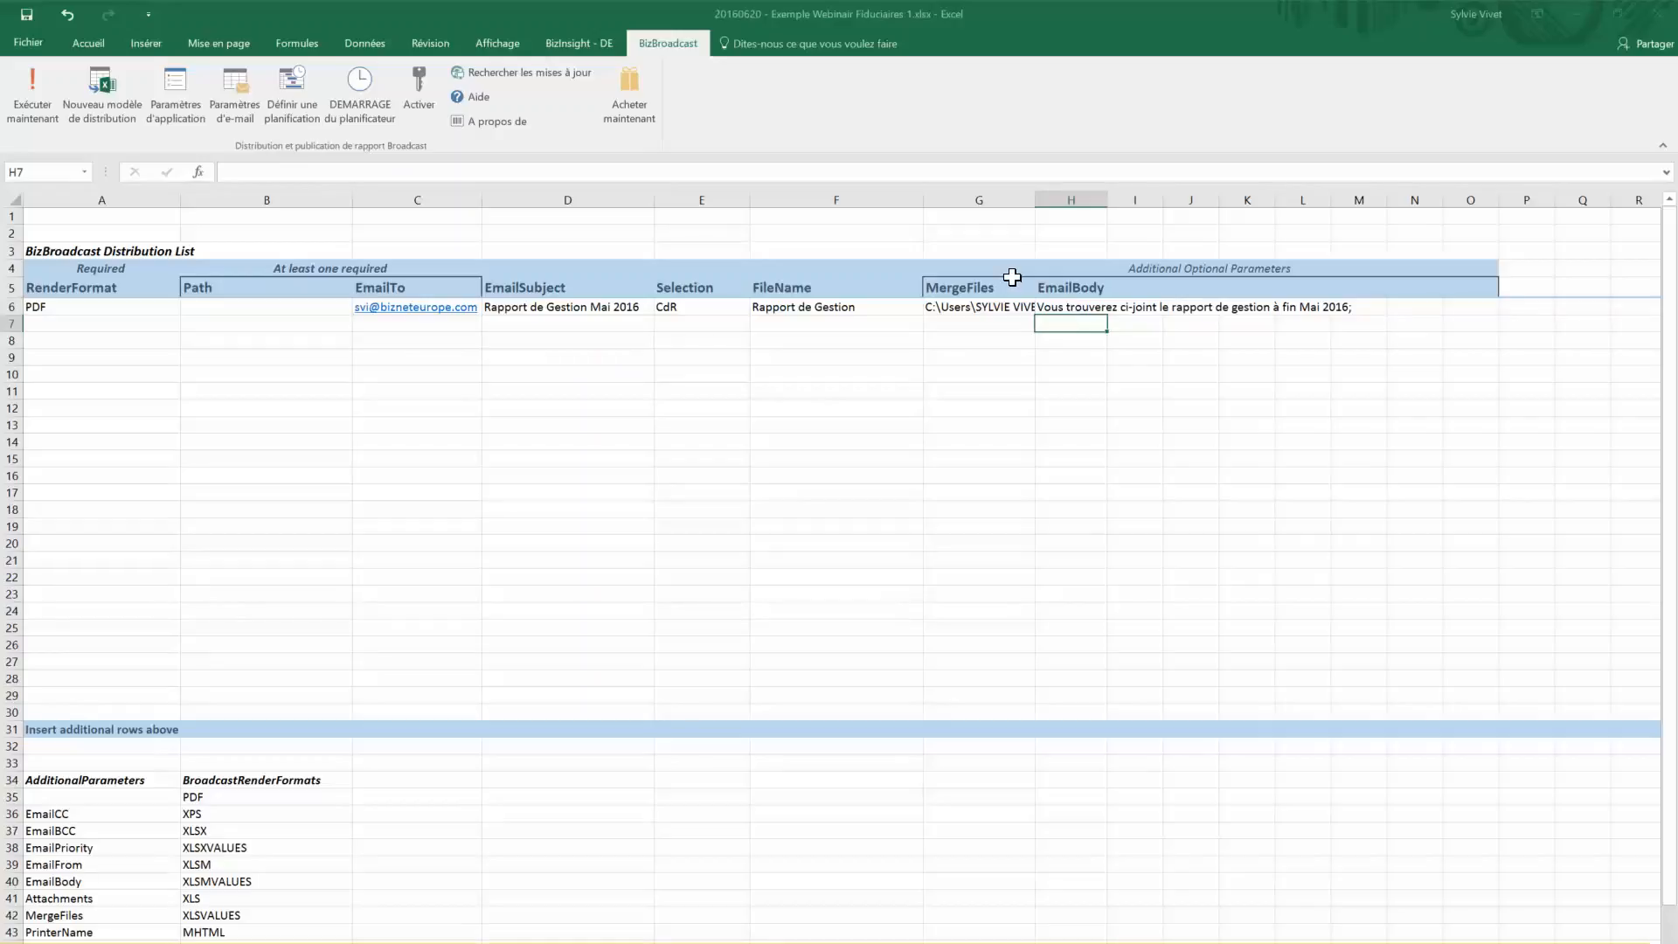
pyautogui.click(40, 108)
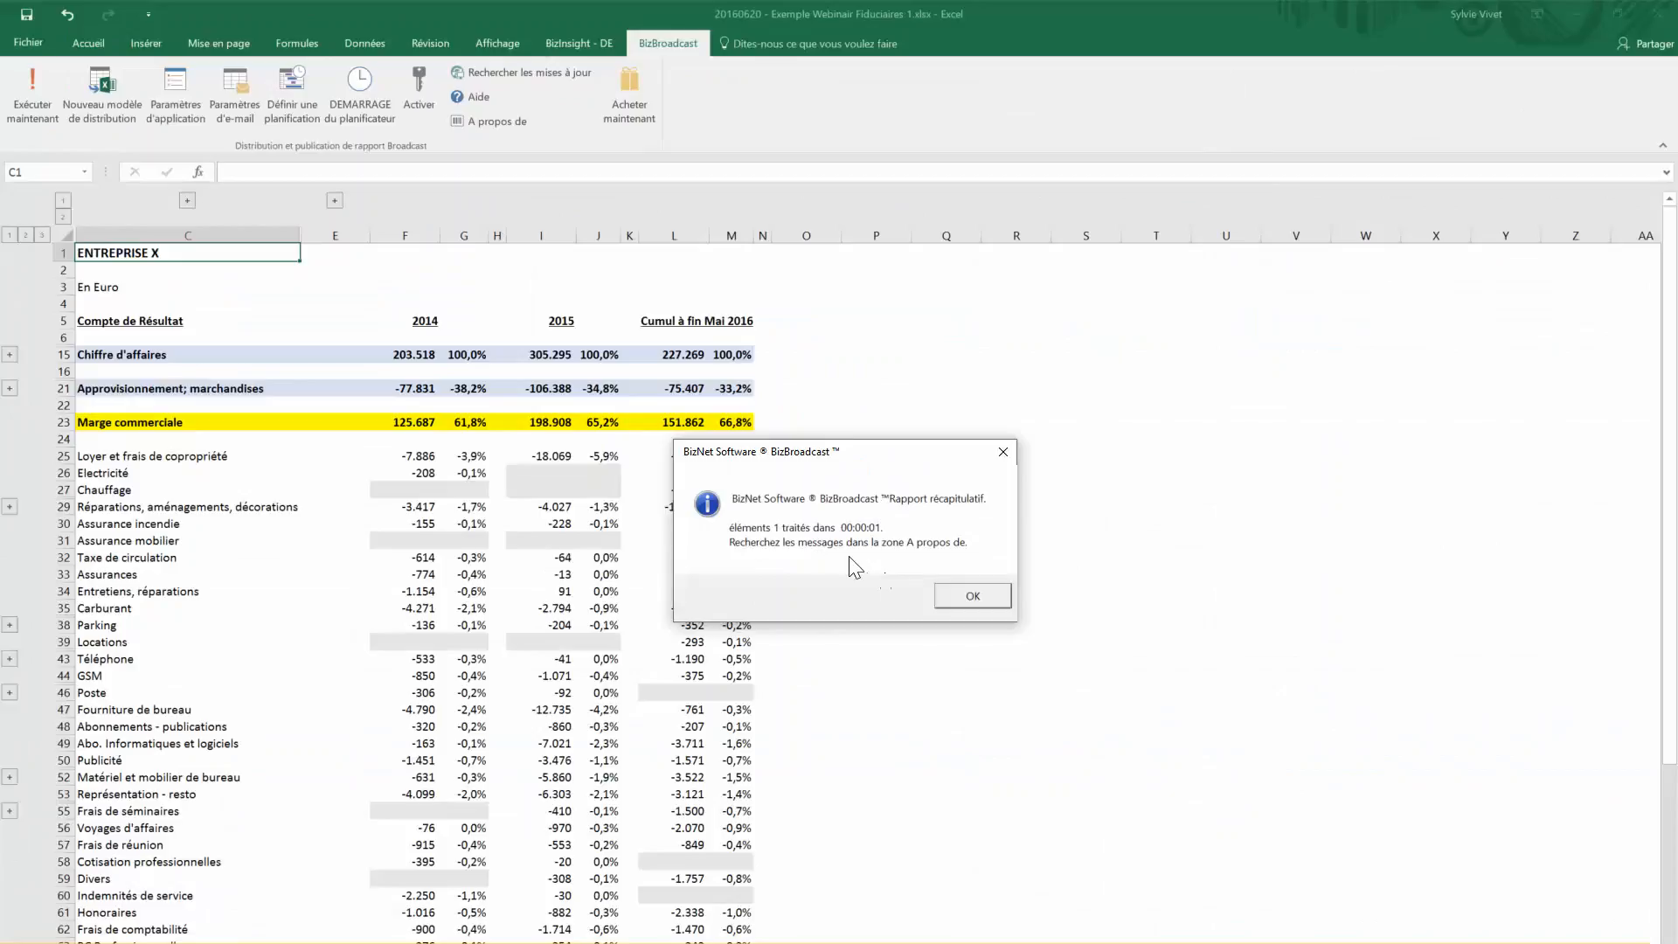
# Dismiss the run summary and switch to the Outlook inbox
pyautogui.click(970, 596)
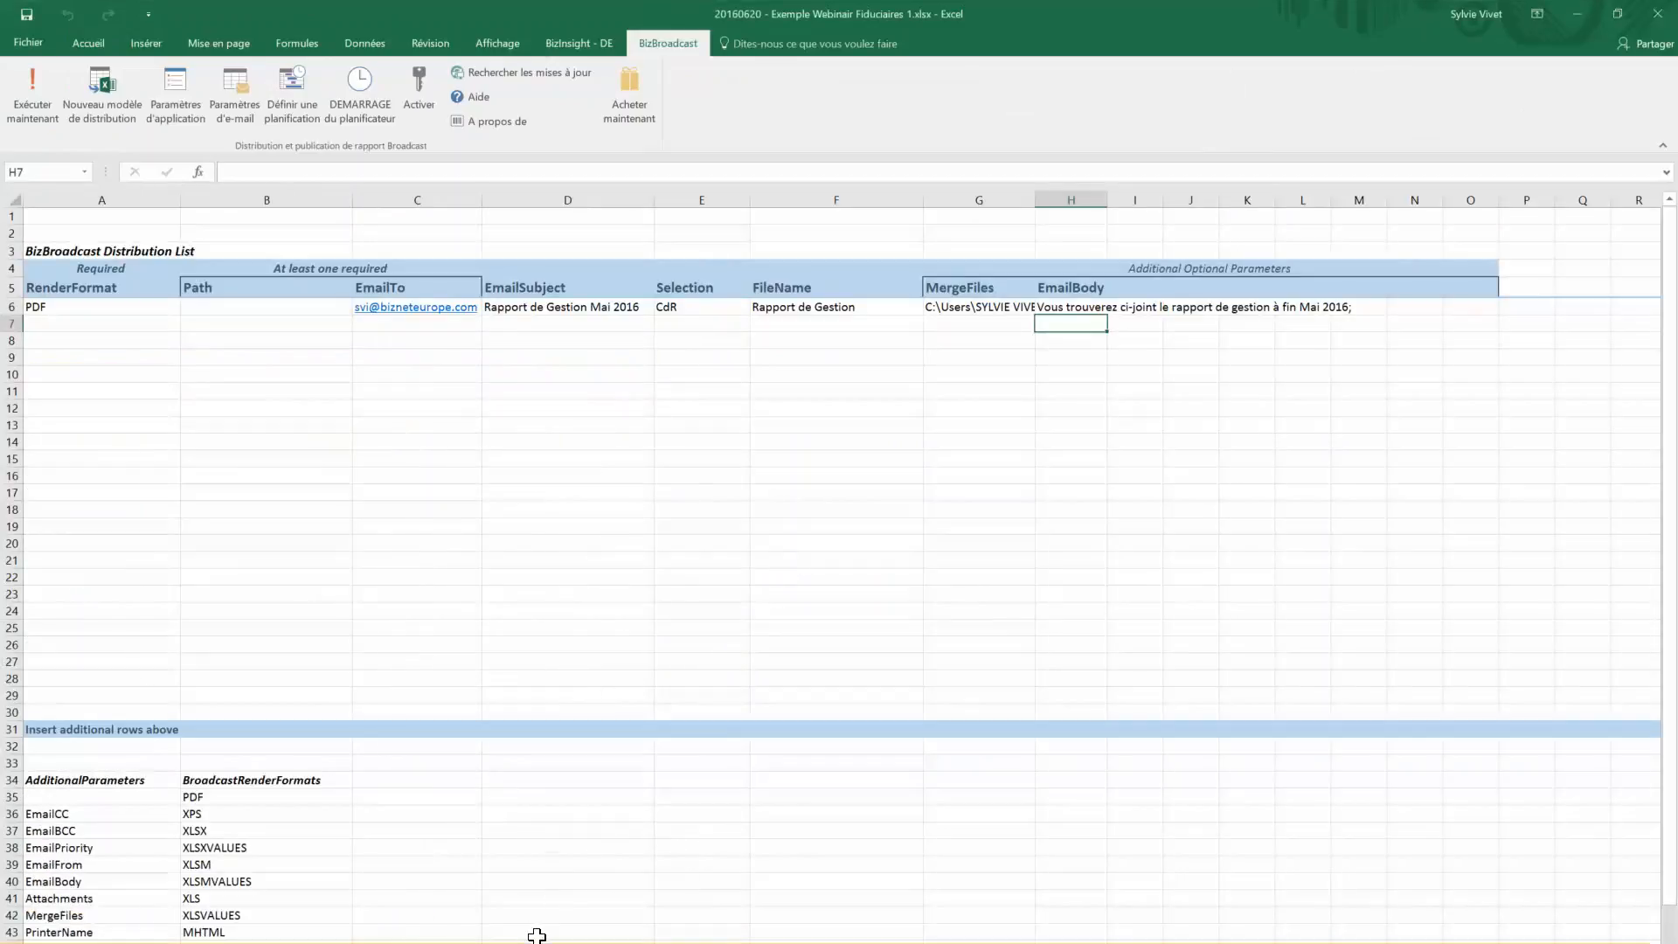
pyautogui.moveTo(404, 942)
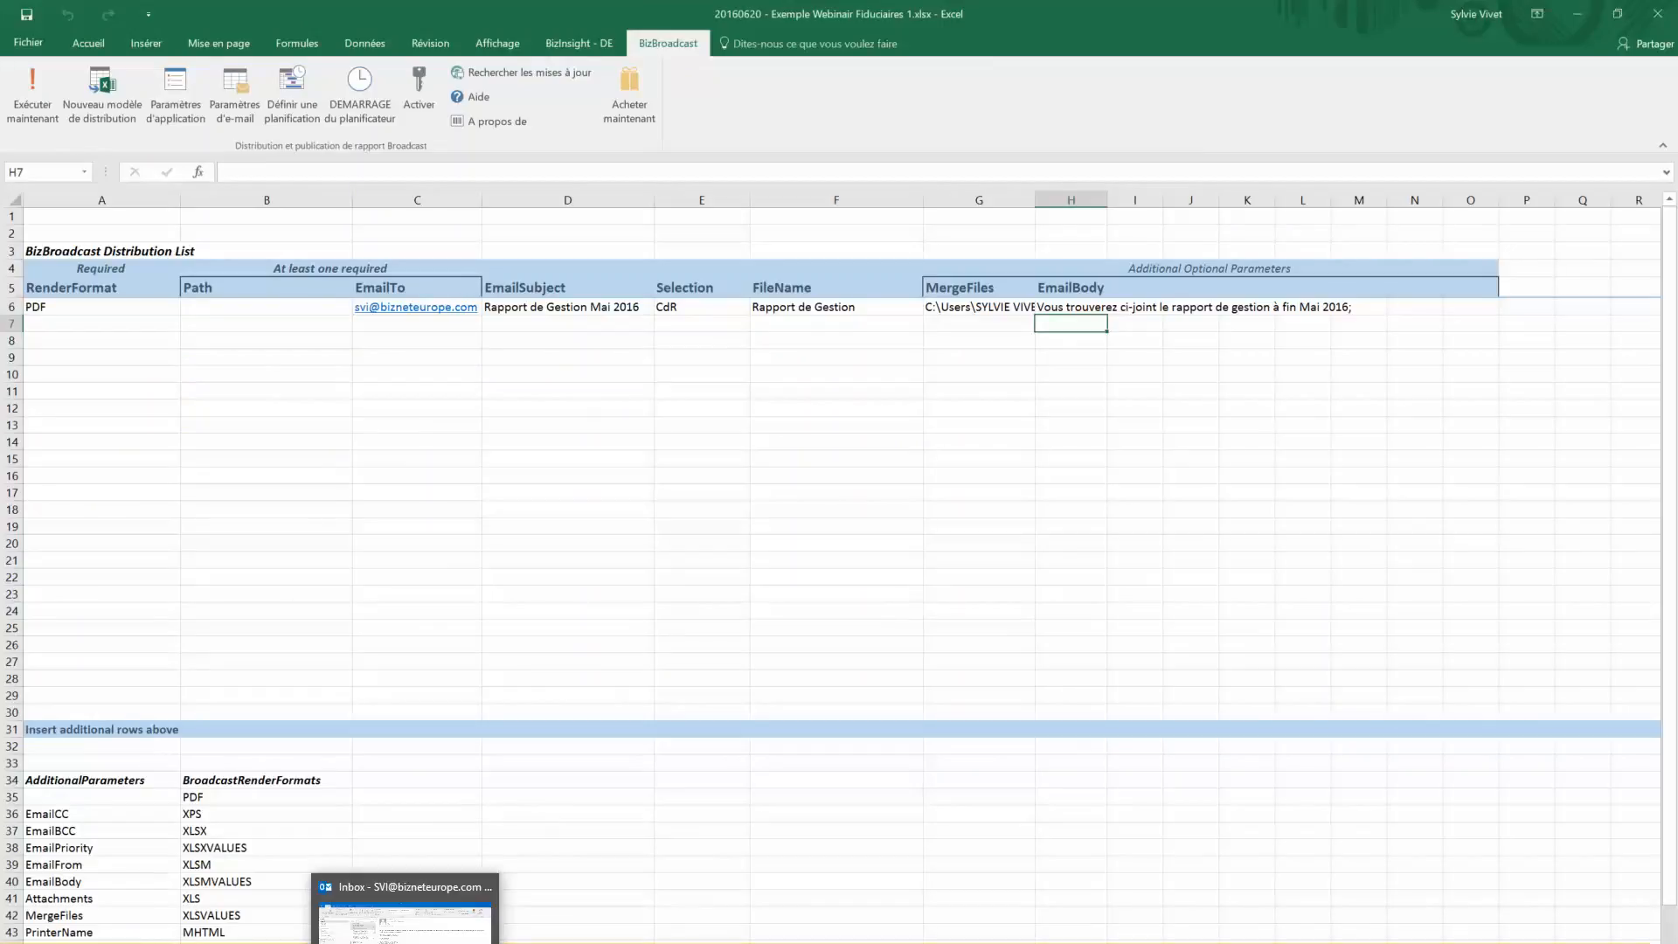
pyautogui.click(404, 913)
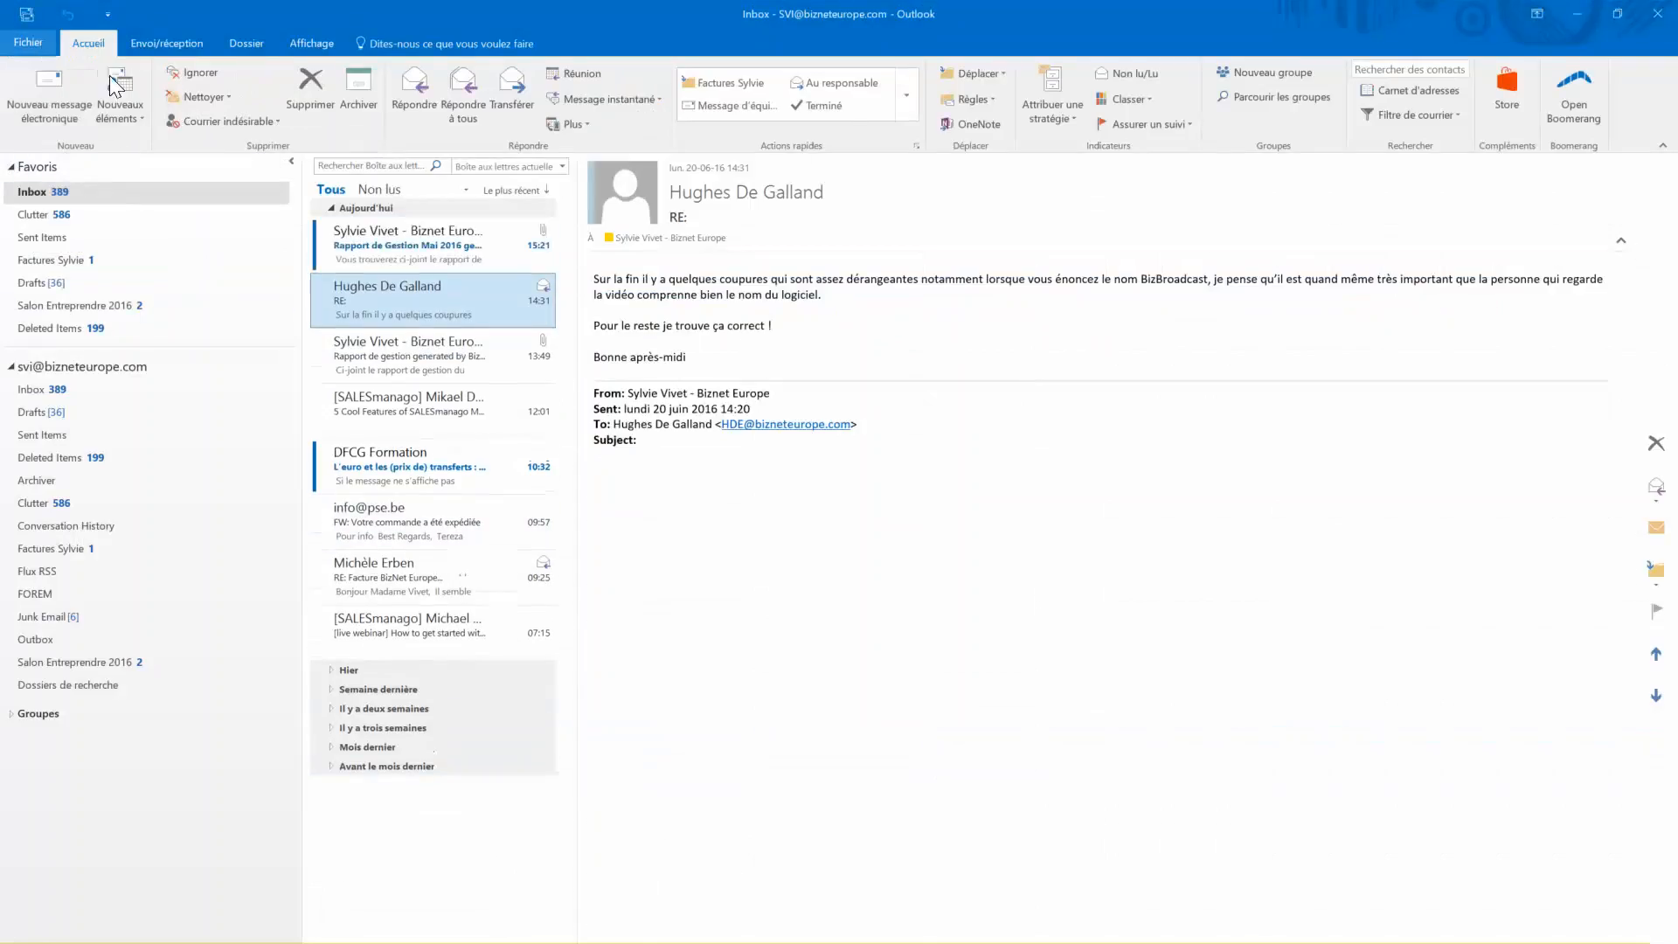
# Open the 15:21 BizBroadcast email and its Rapport de Gestion.PDF attachment
pyautogui.click(396, 254)
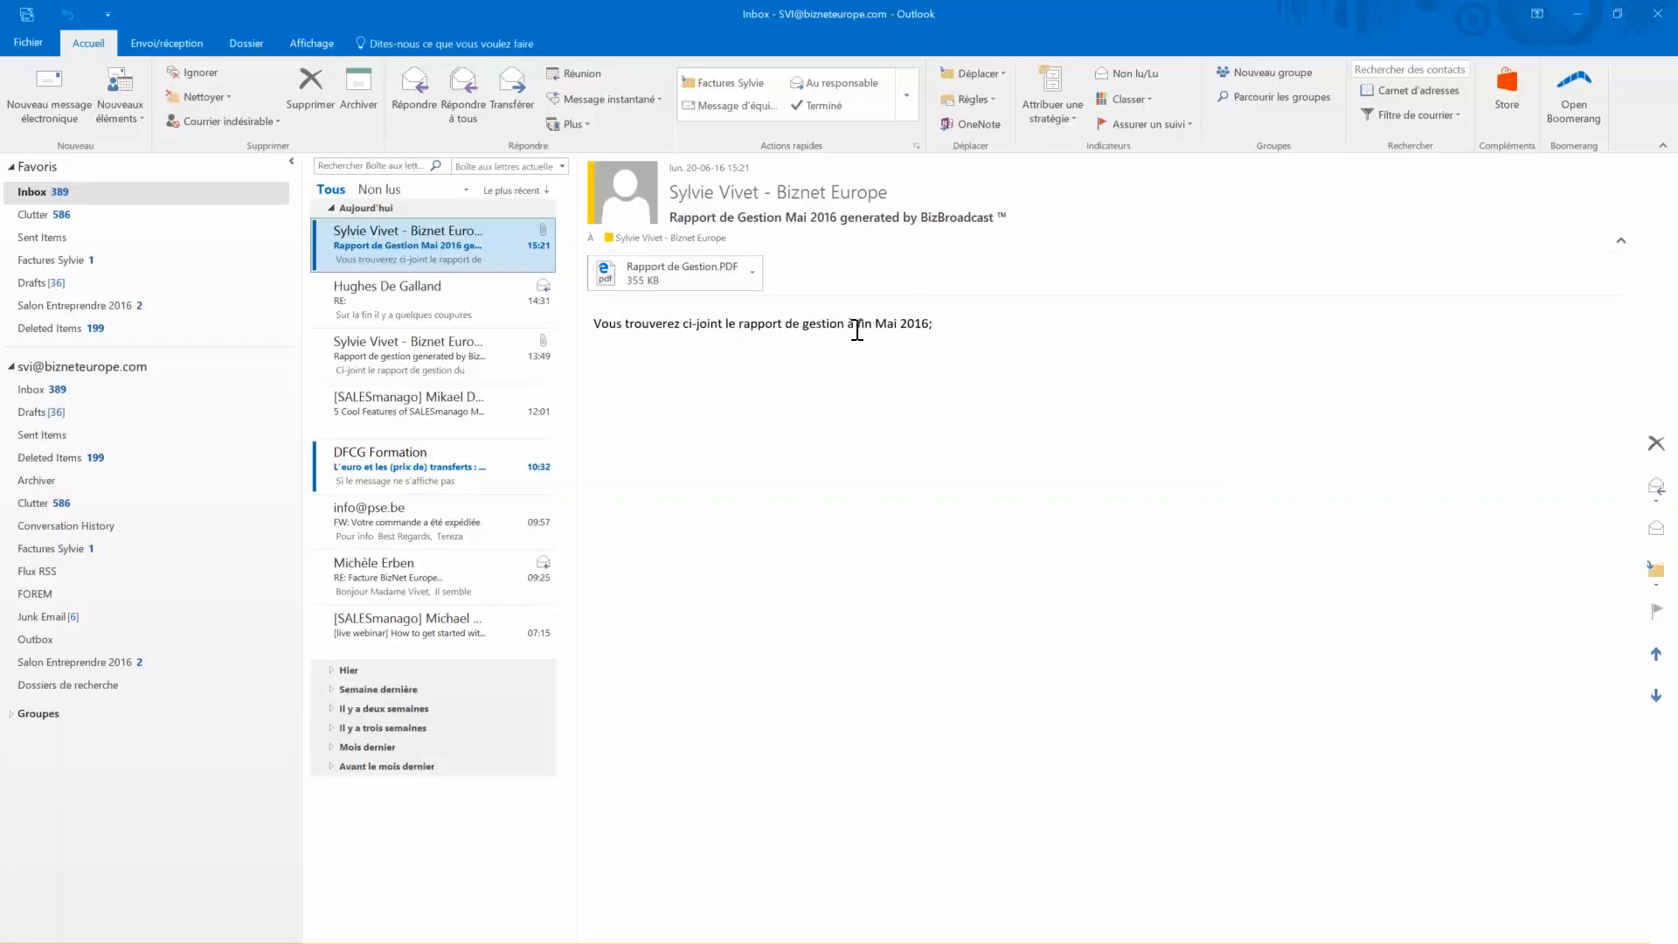
pyautogui.doubleClick(694, 276)
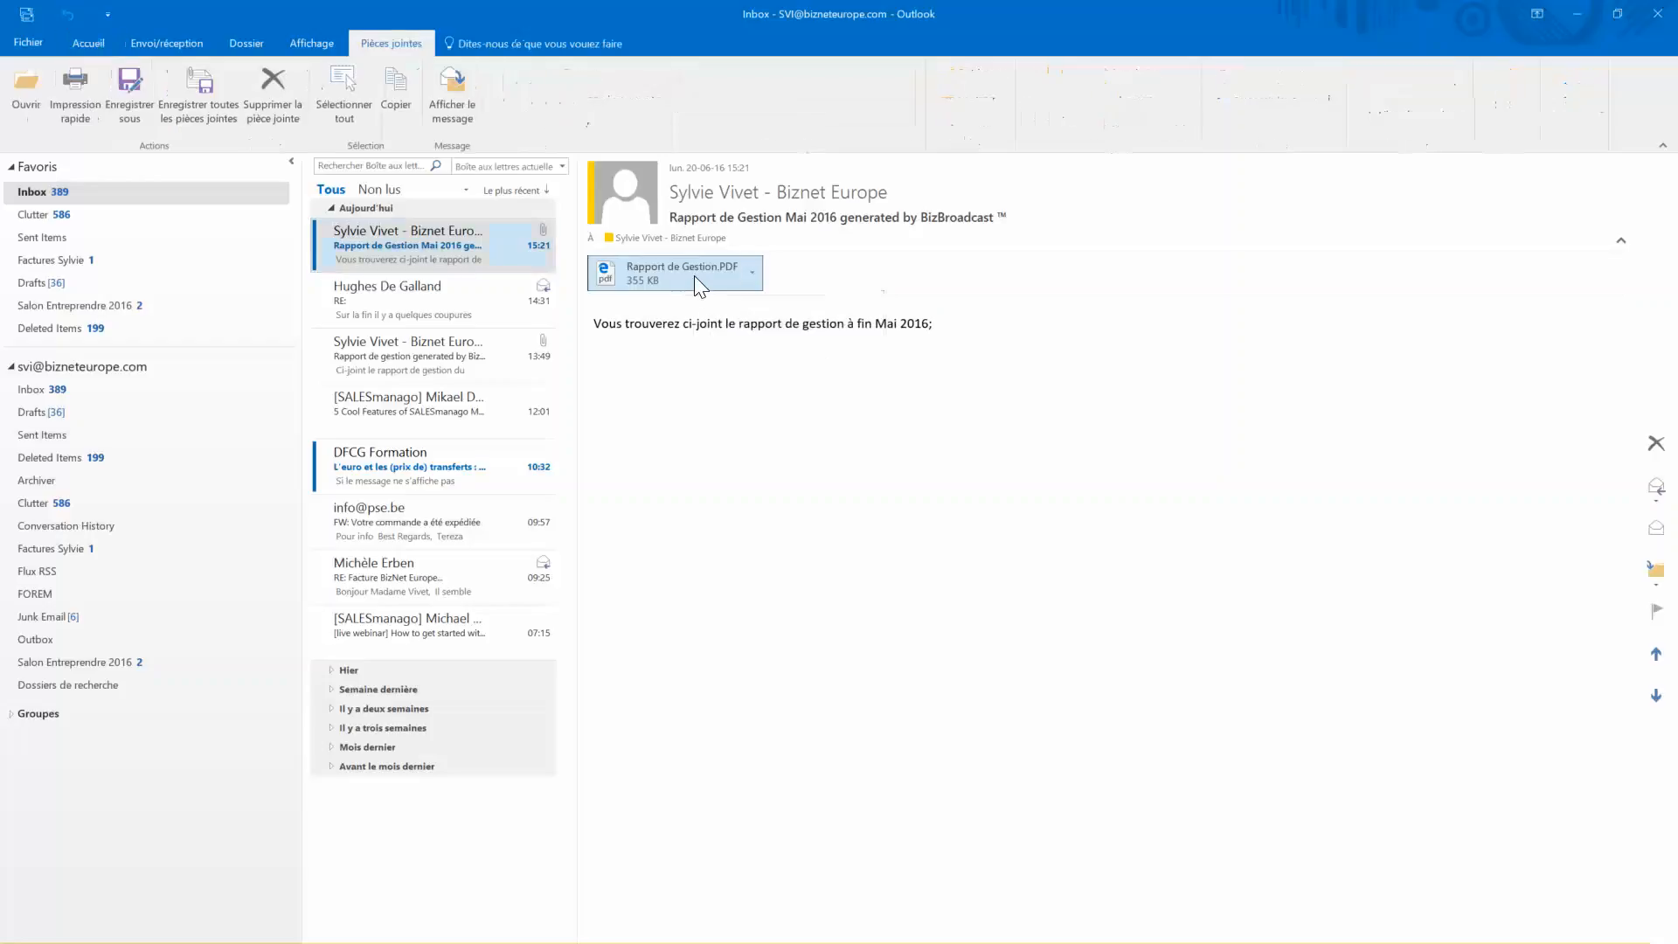
pyautogui.click(711, 556)
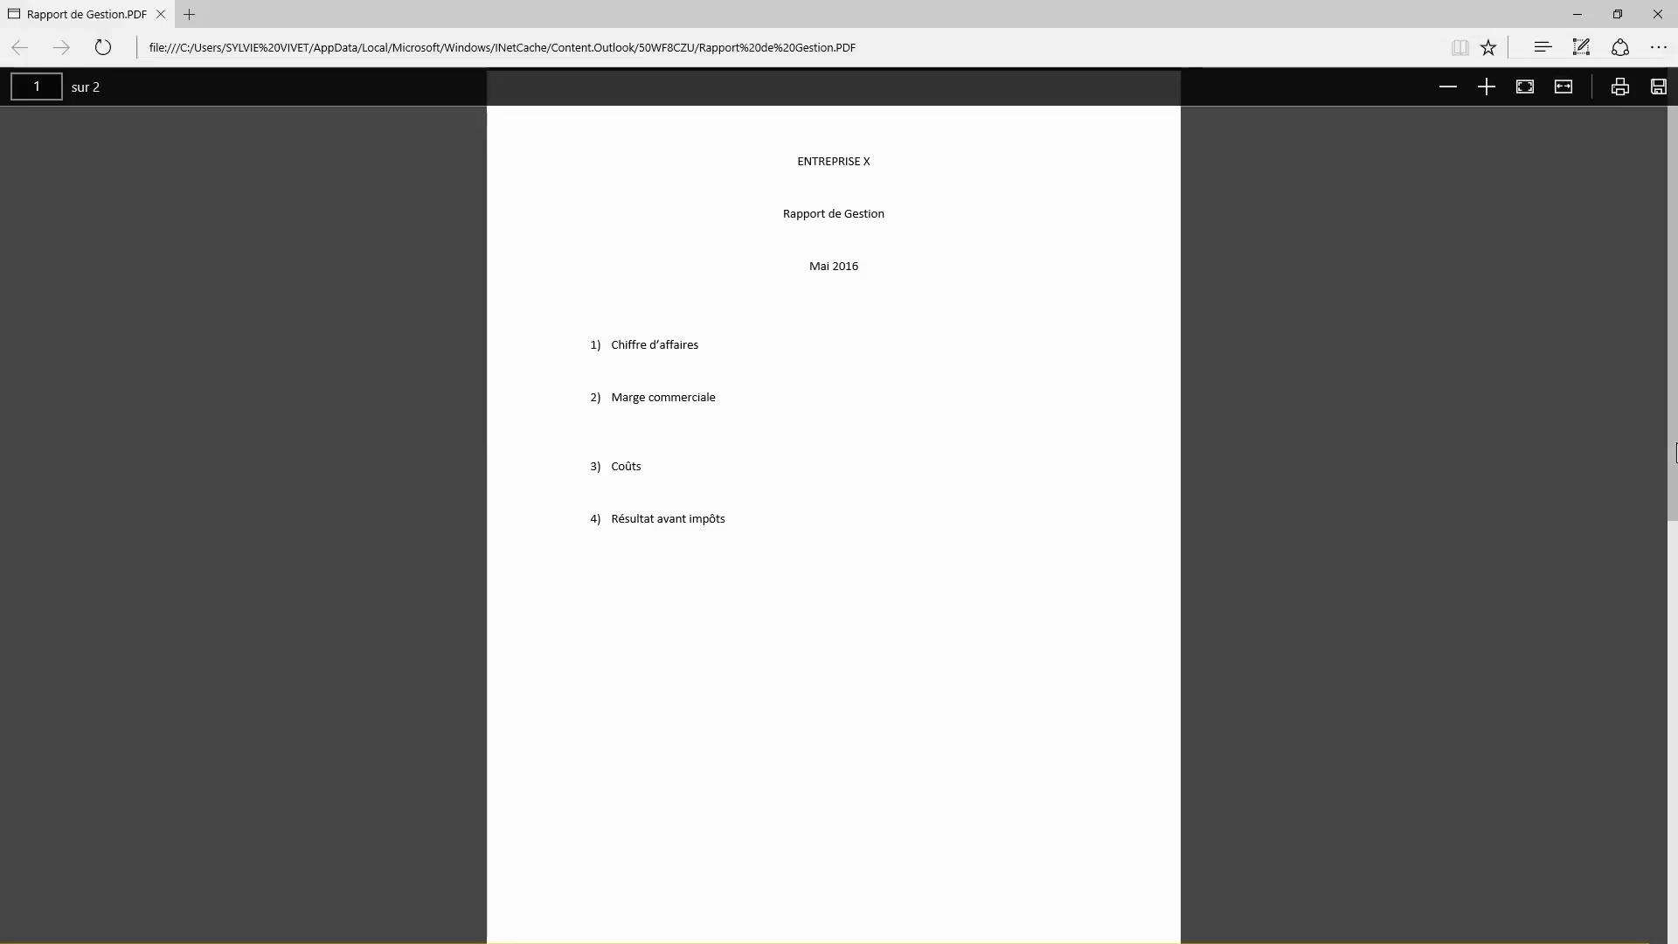
# Scroll through ENTREPRISE X's two-page Mai 2016 report in Edge, then close Edge
pyautogui.moveTo(1672, 453)
pyautogui.mouseDown()
pyautogui.moveTo(1673, 930)
pyautogui.moveTo(1674, 458)
pyautogui.mouseUp()
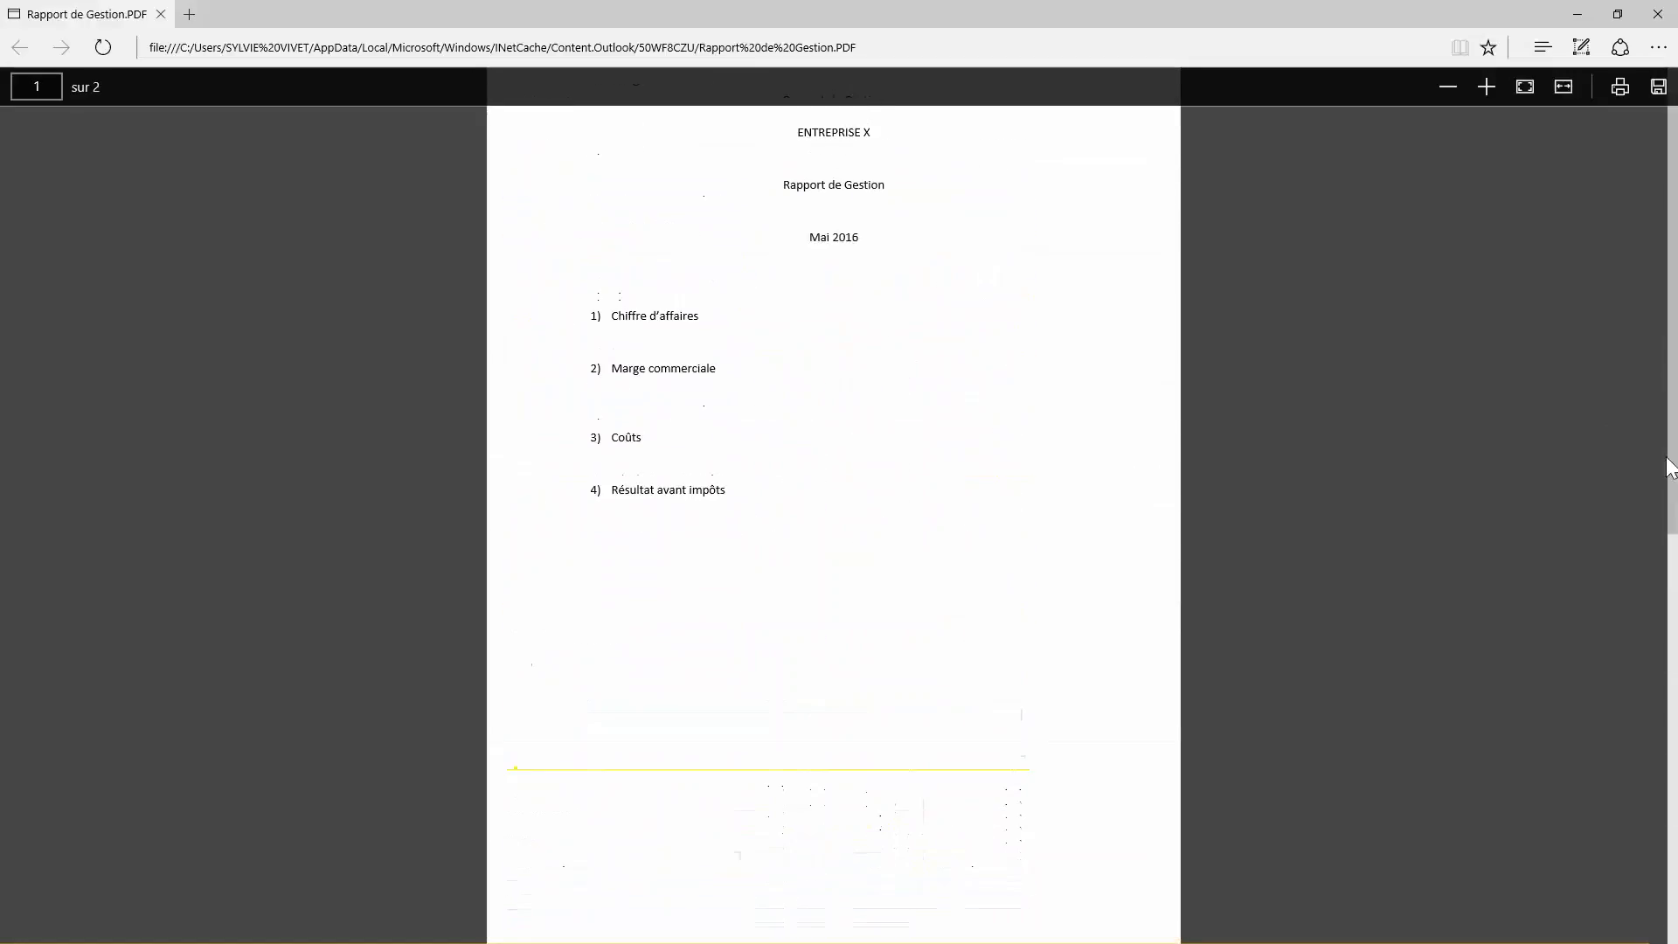
pyautogui.click(1658, 25)
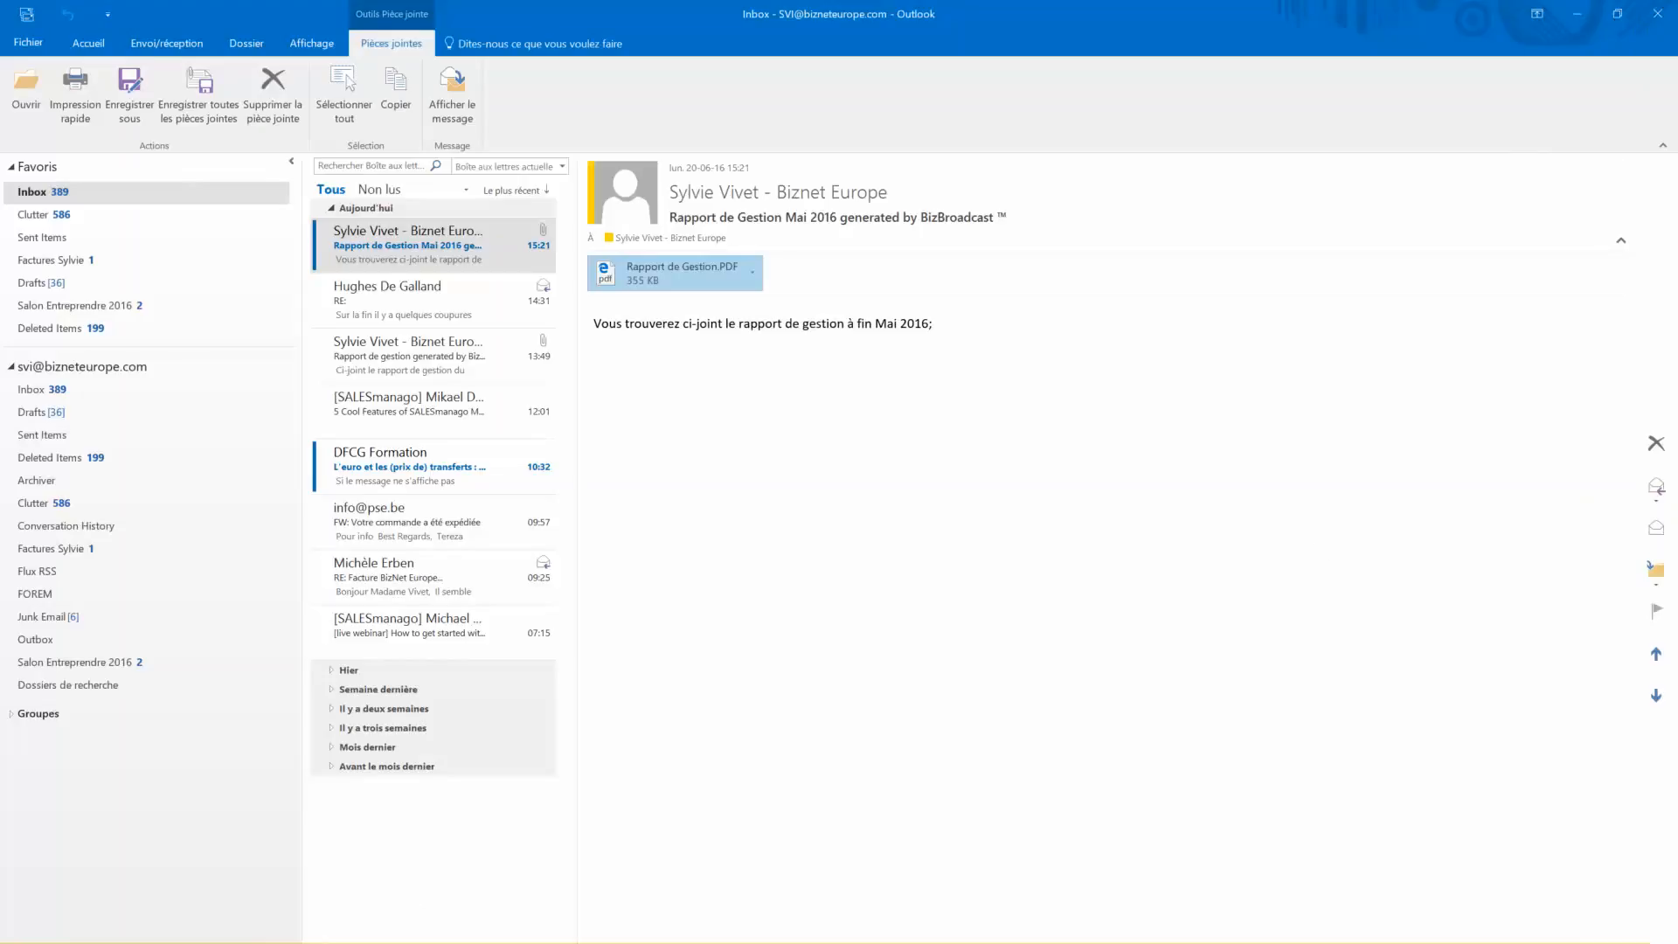
# Return to the Excel workbook and open the BizBroadcast Scheduler showing the Sunday 04:15 AM schedule
pyautogui.click(238, 940)
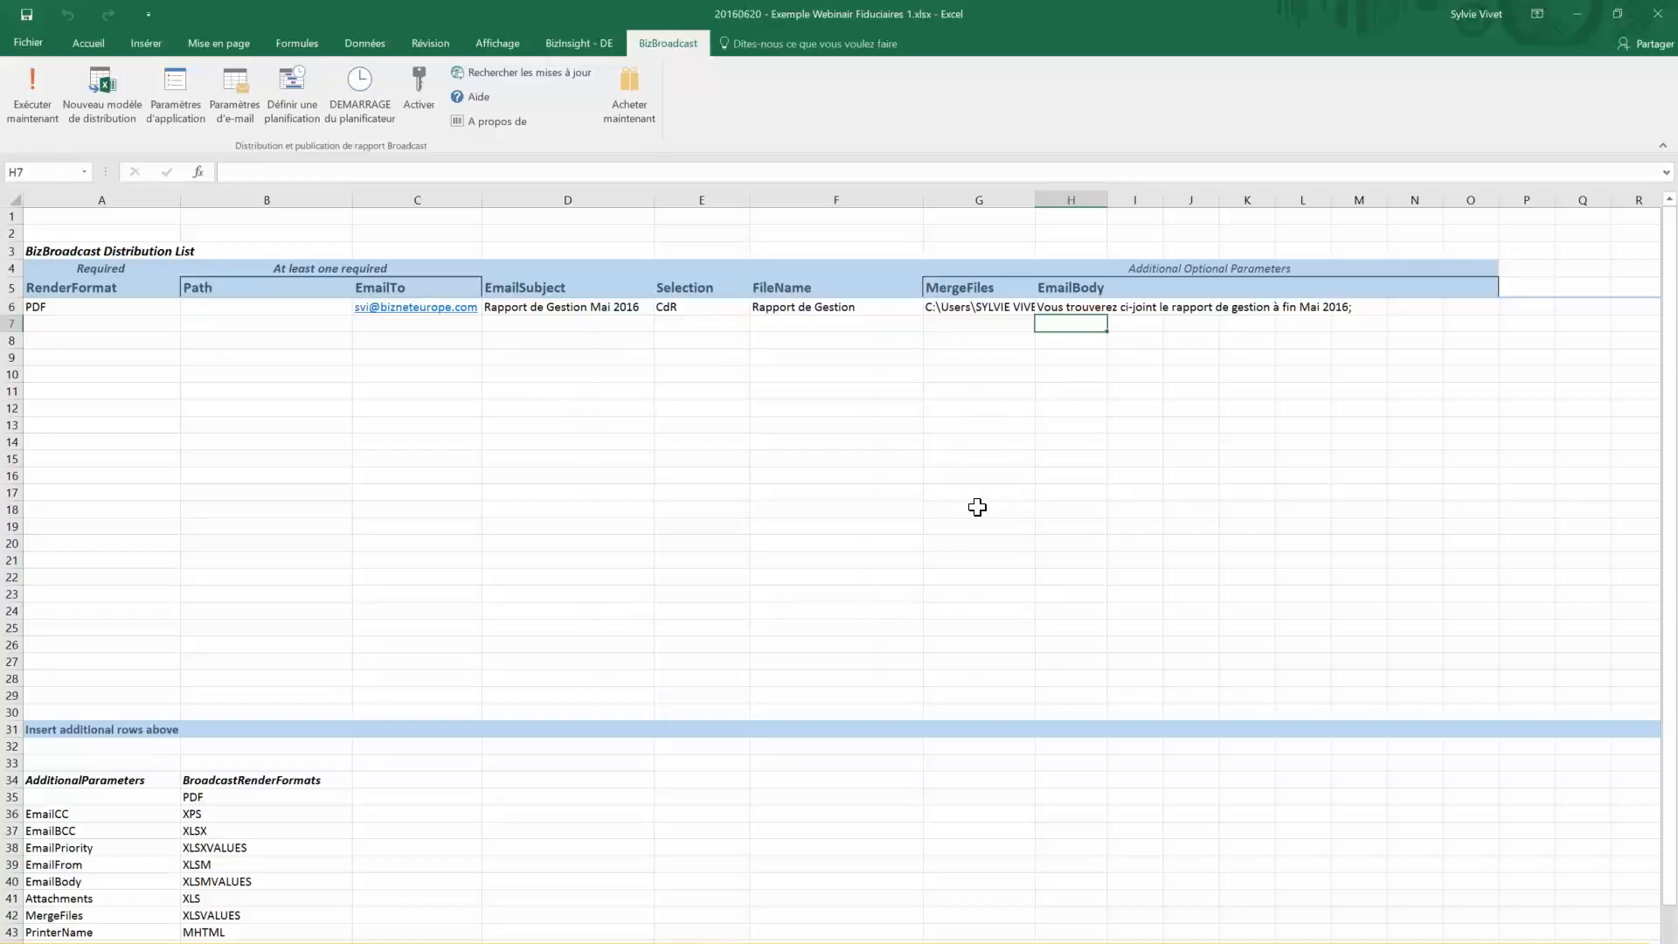
pyautogui.click(284, 113)
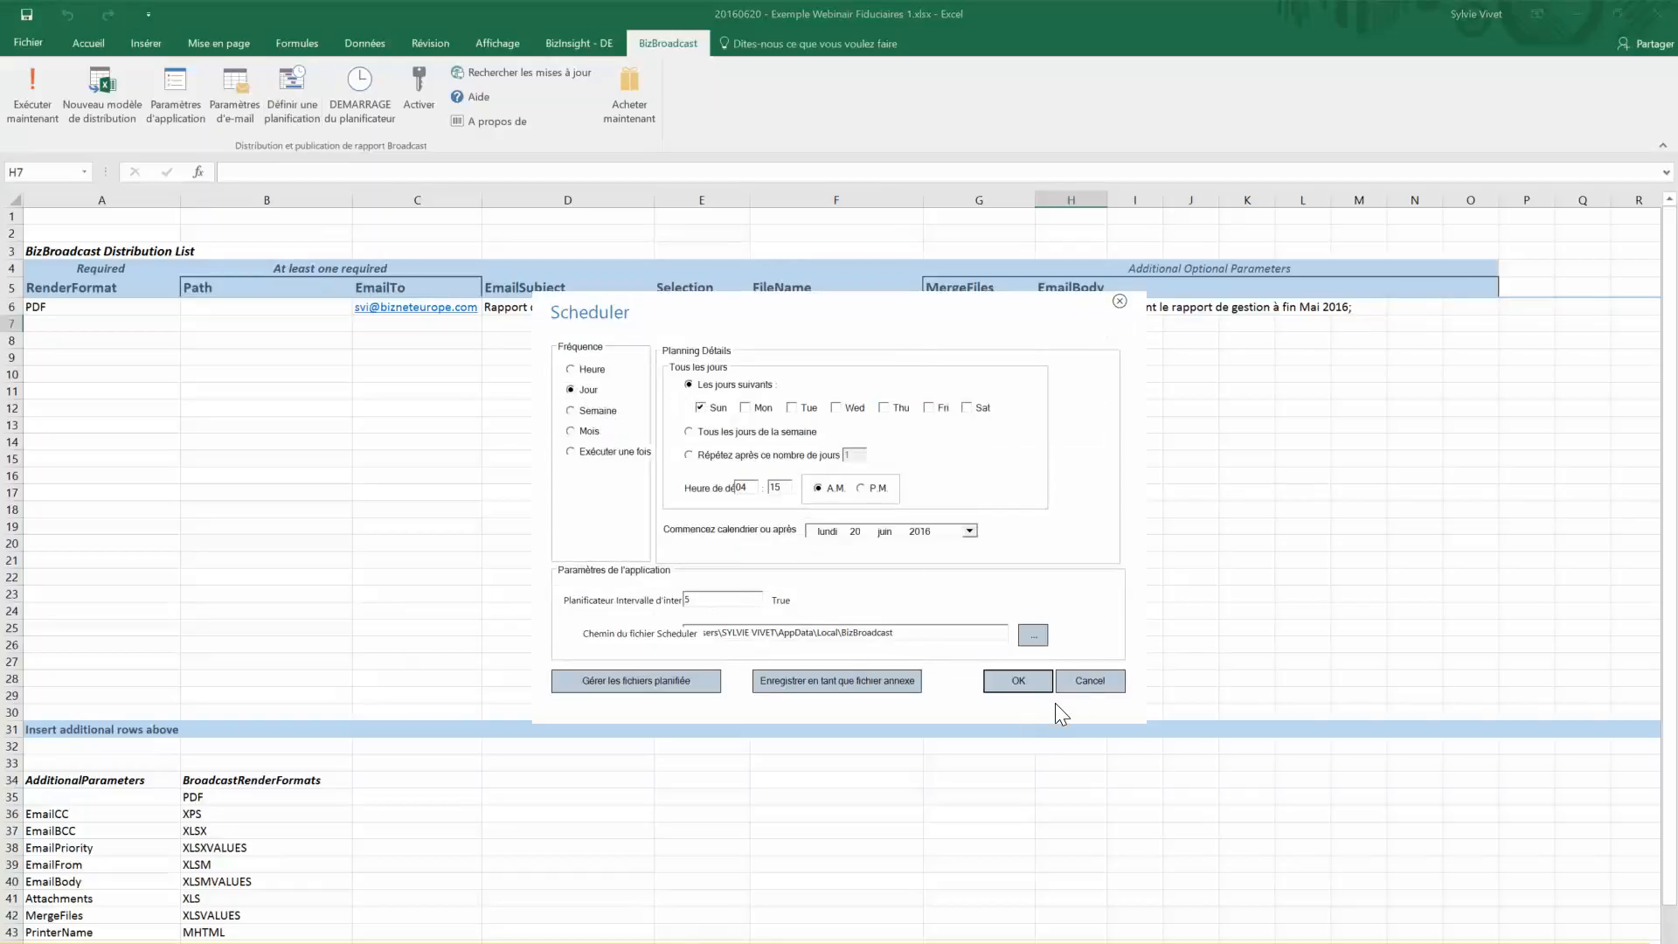
pyautogui.click(1091, 685)
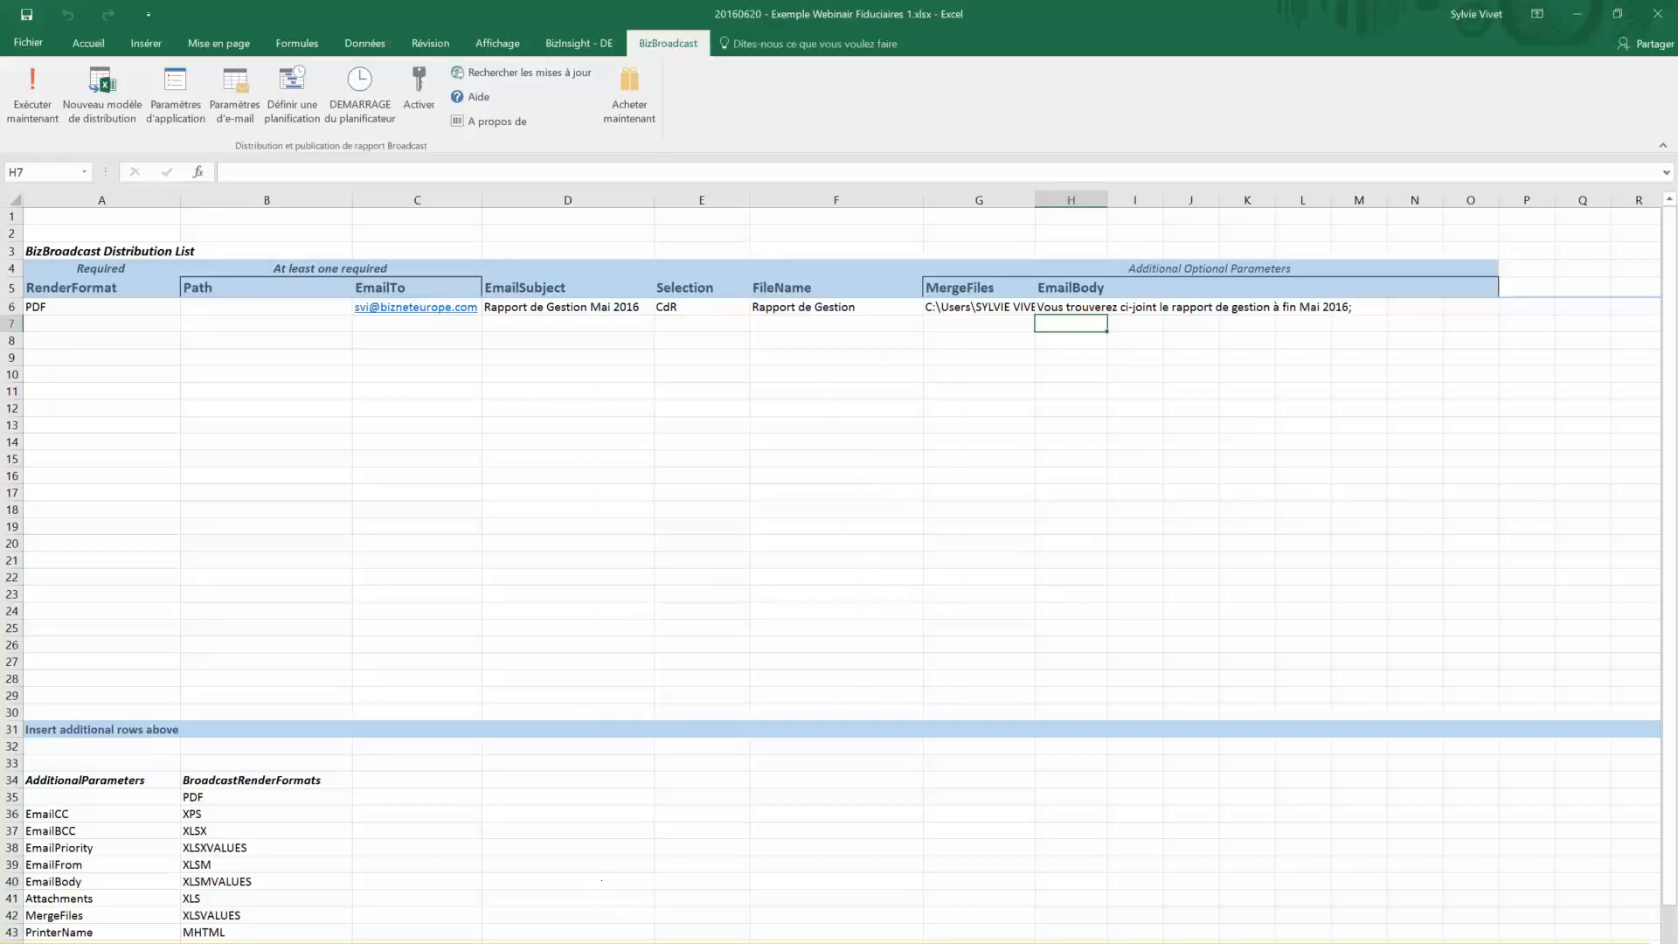
pyautogui.moveTo(533, 943)
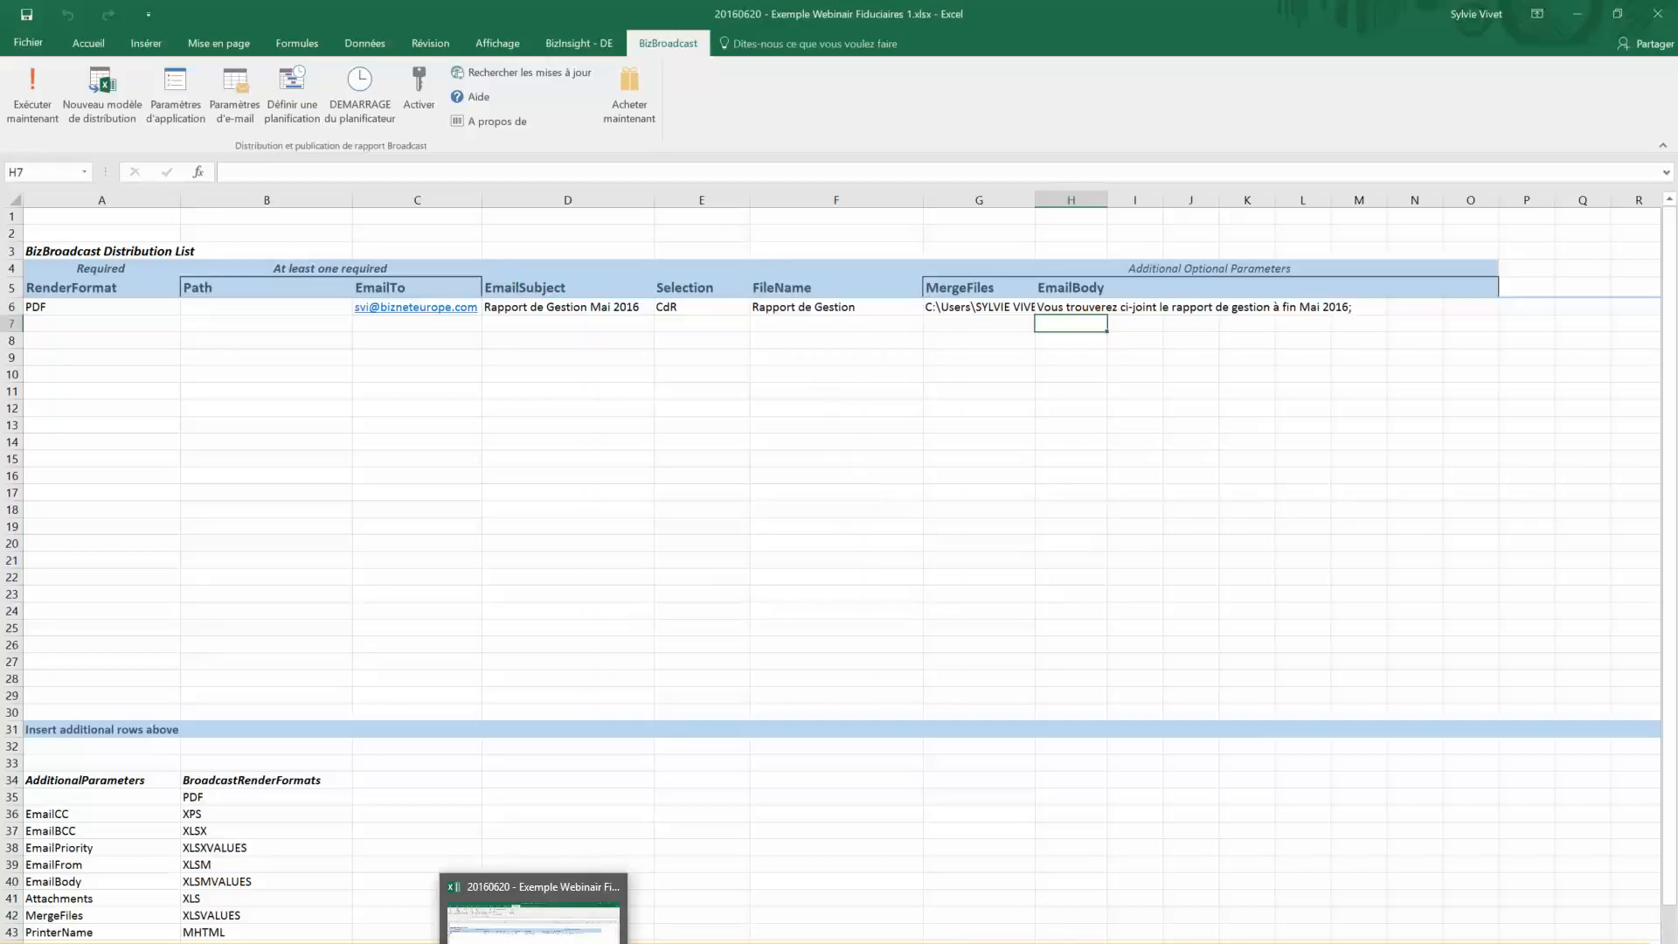